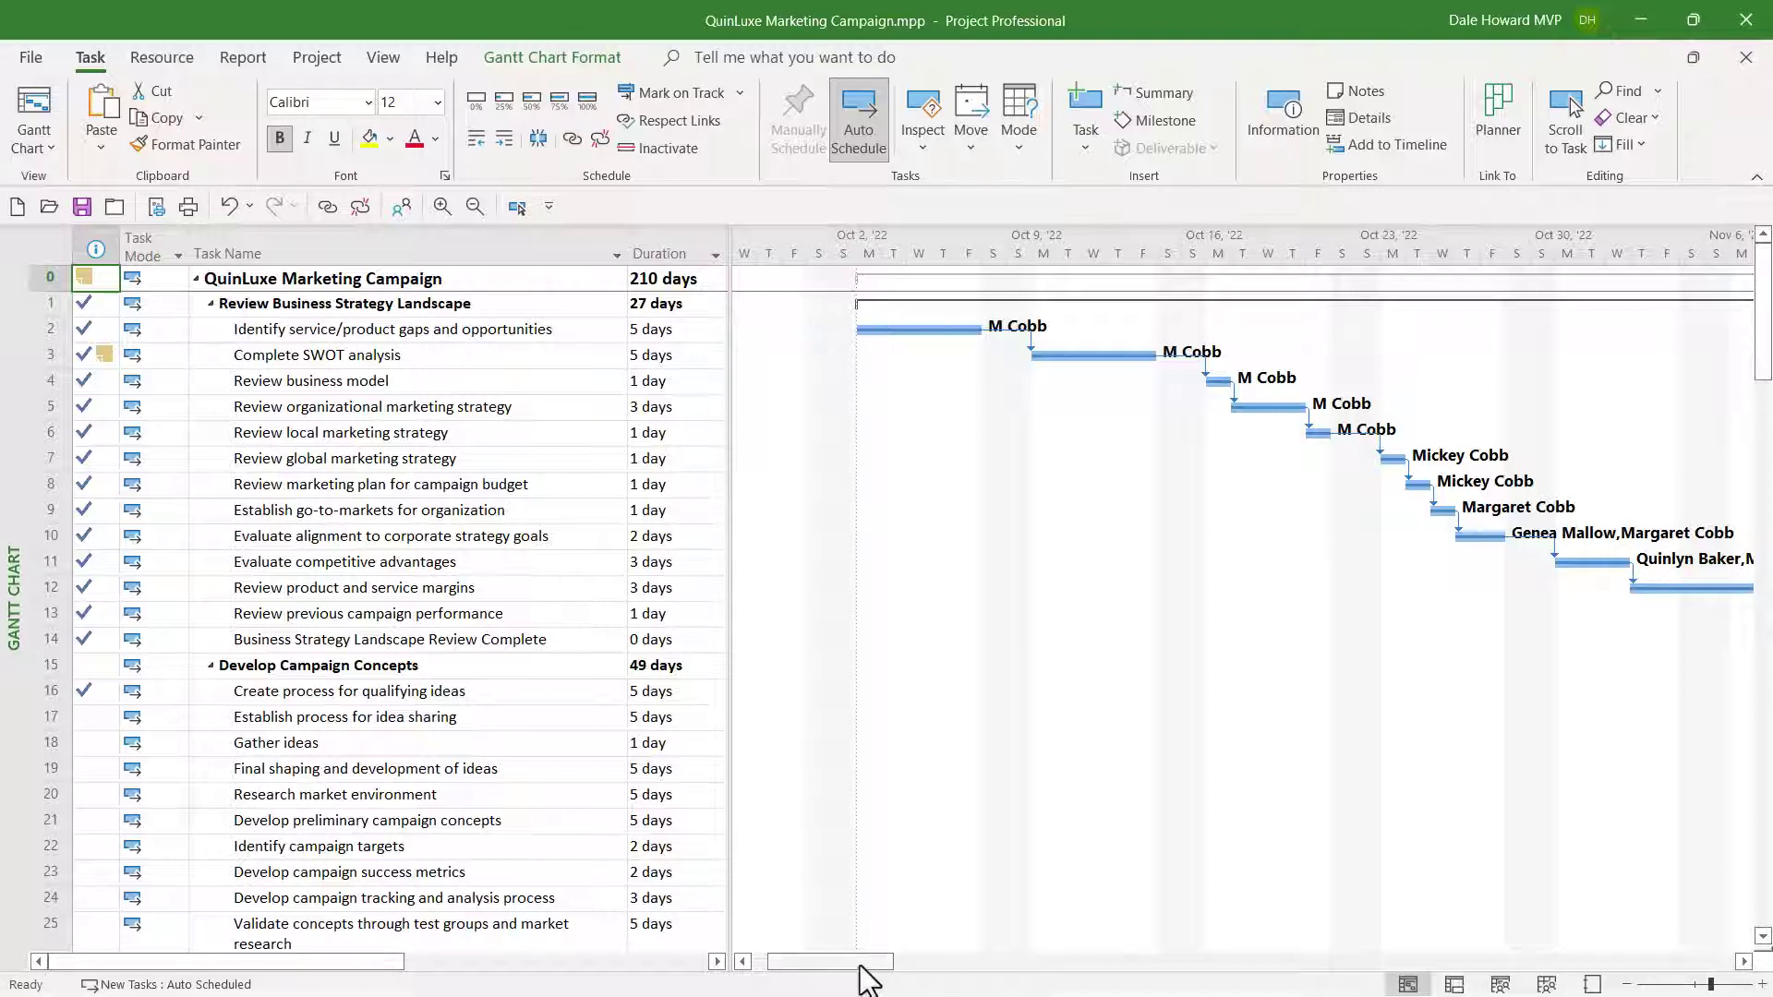
left_click_drag(866, 966, 928, 965)
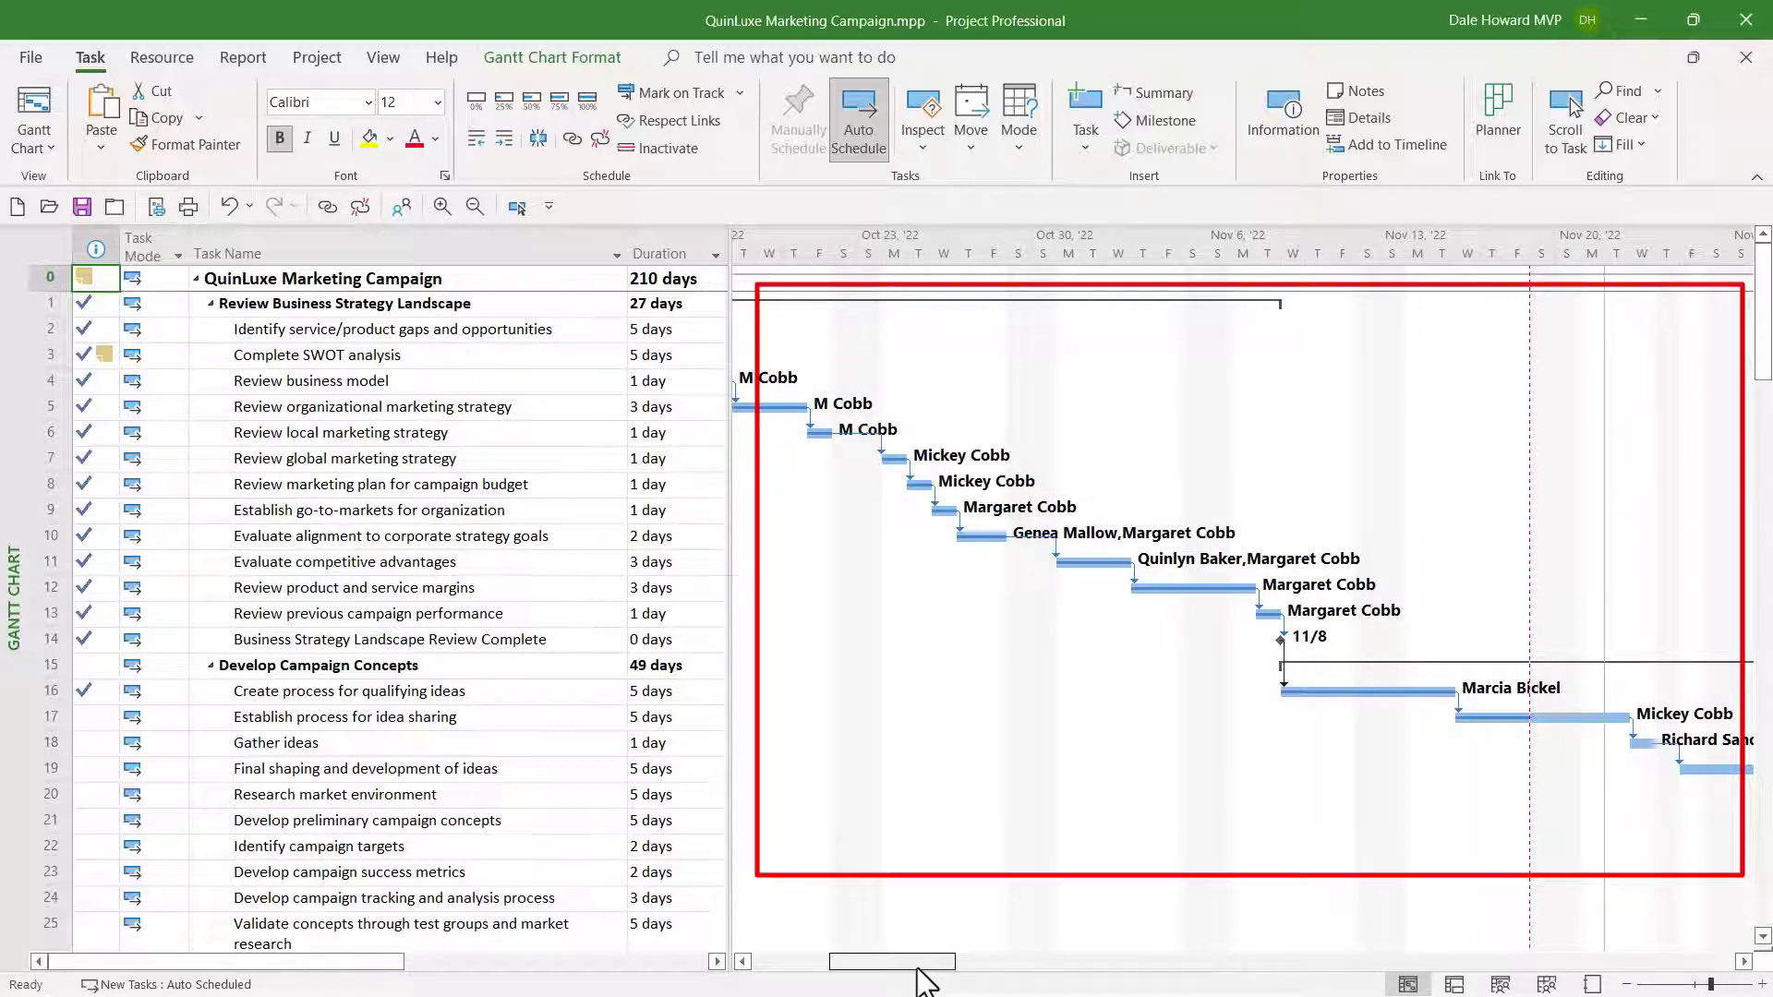
left_click_drag(926, 966, 959, 964)
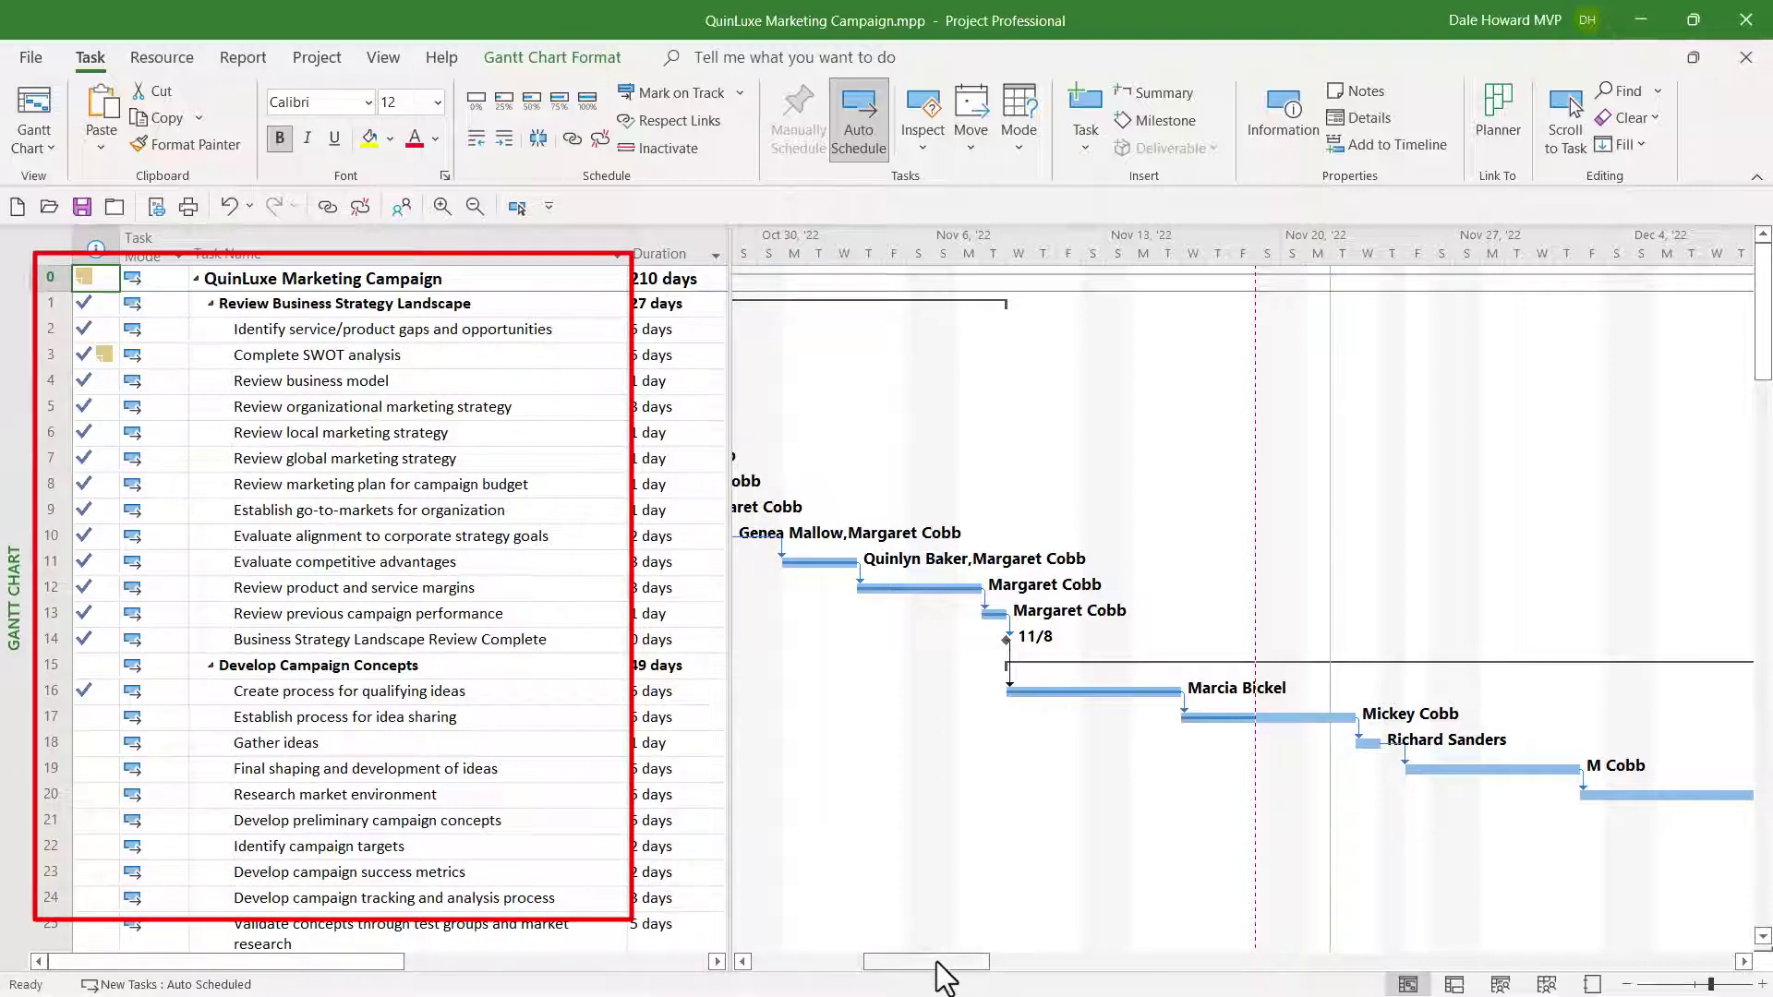
left_click_drag(955, 964, 852, 976)
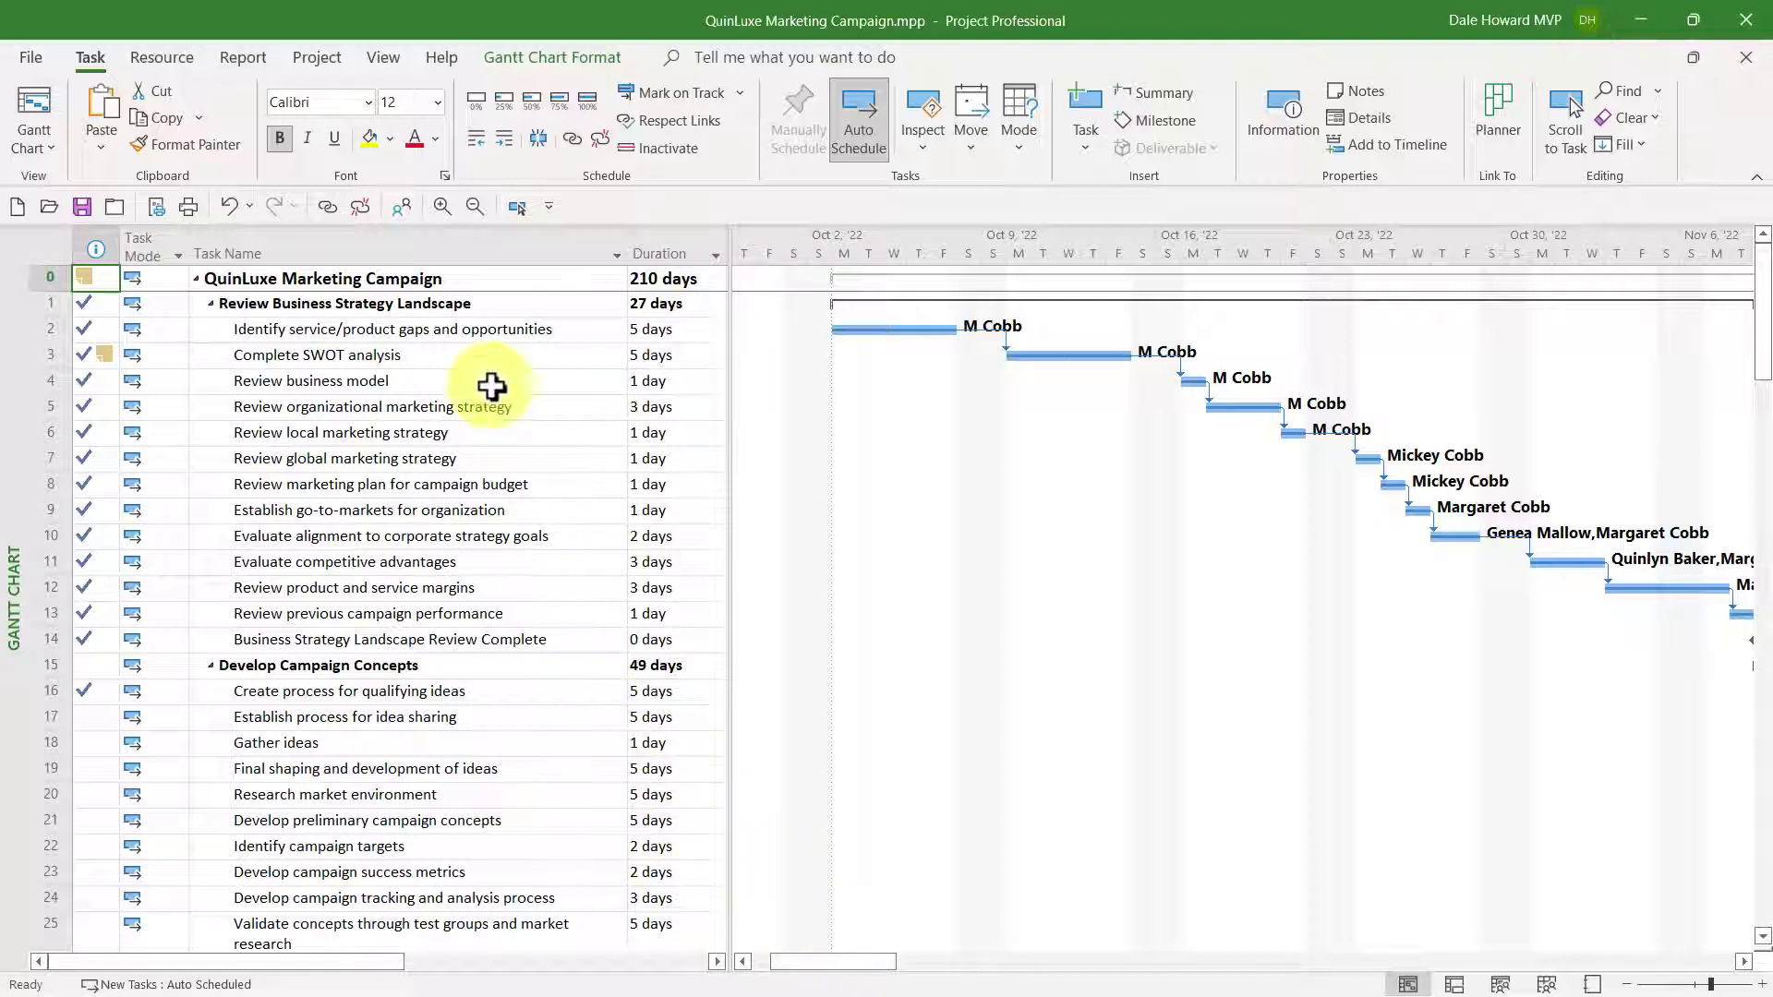
left_click(378, 57)
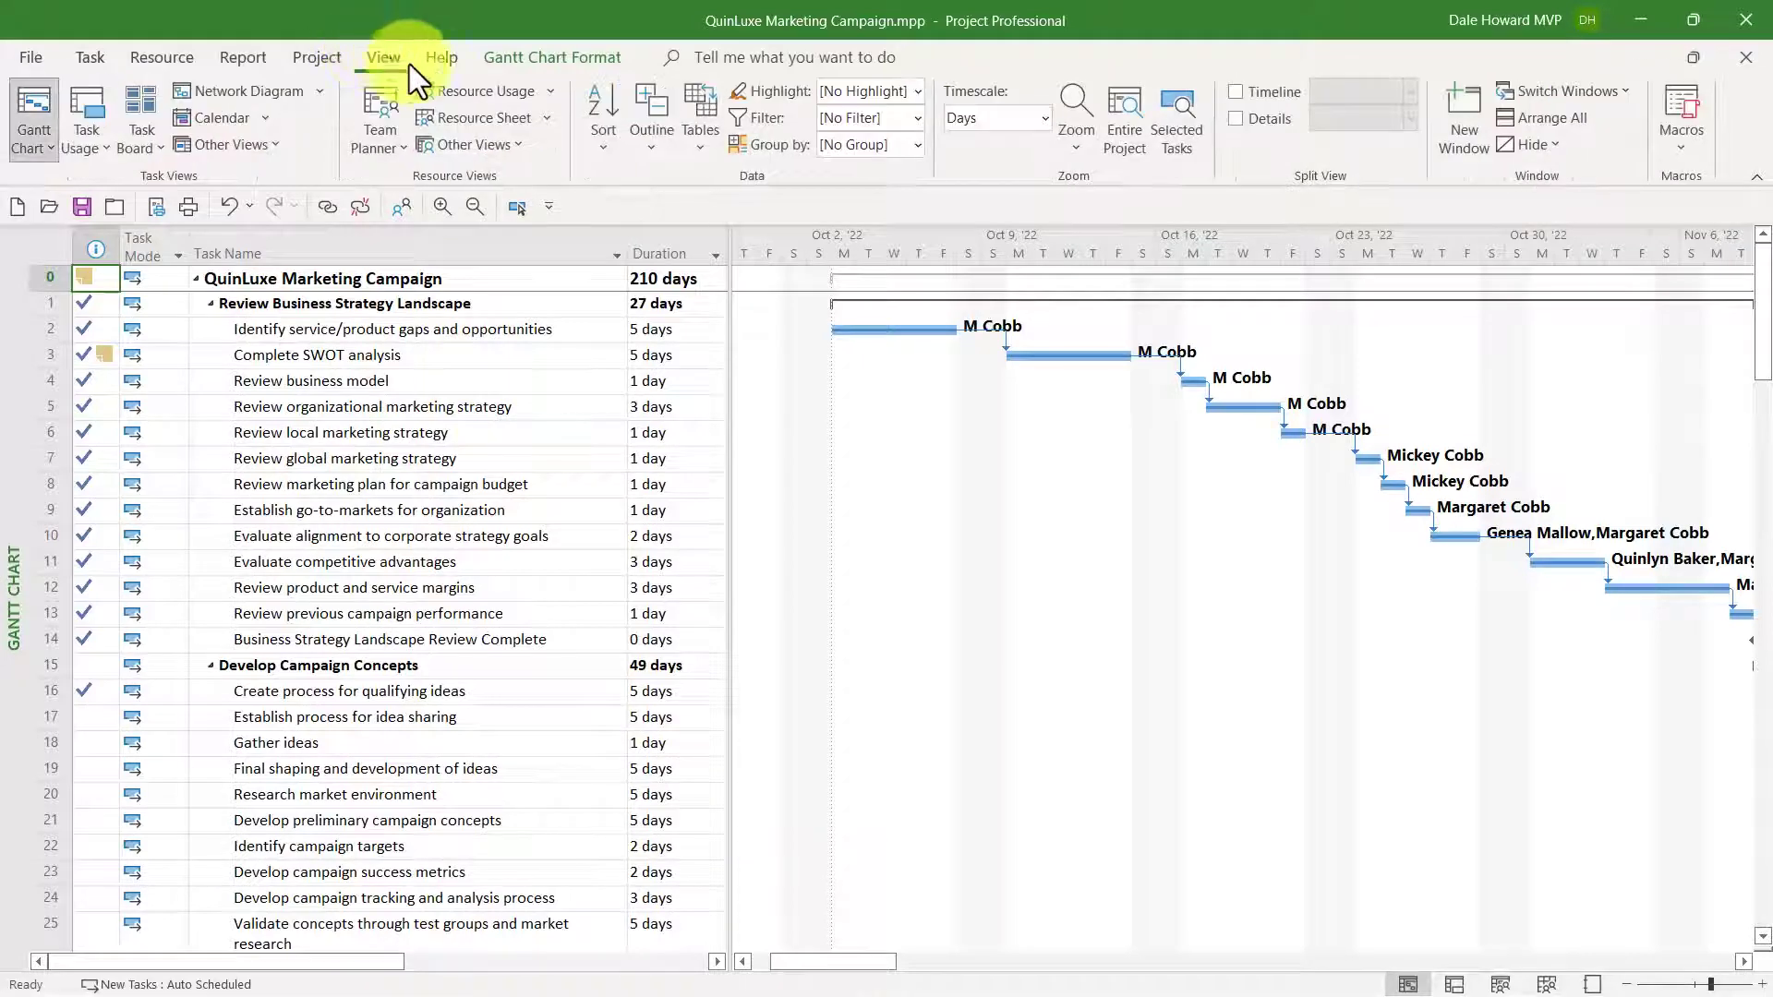
left_click(478, 92)
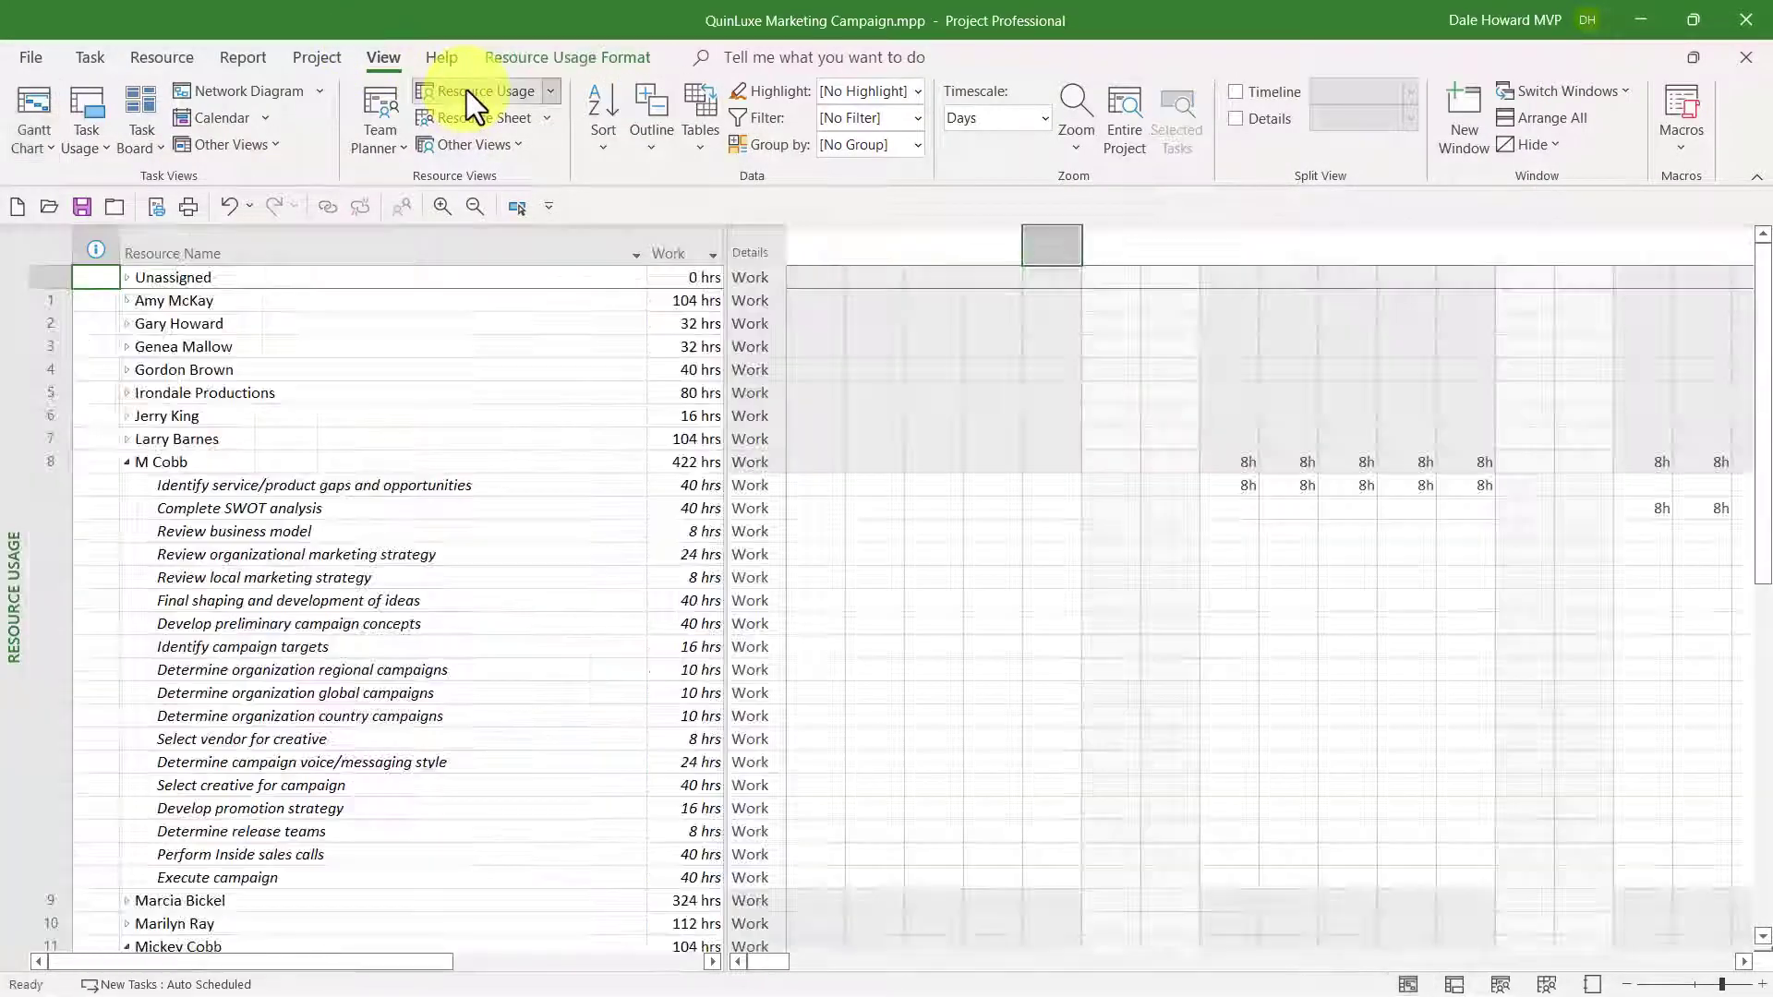
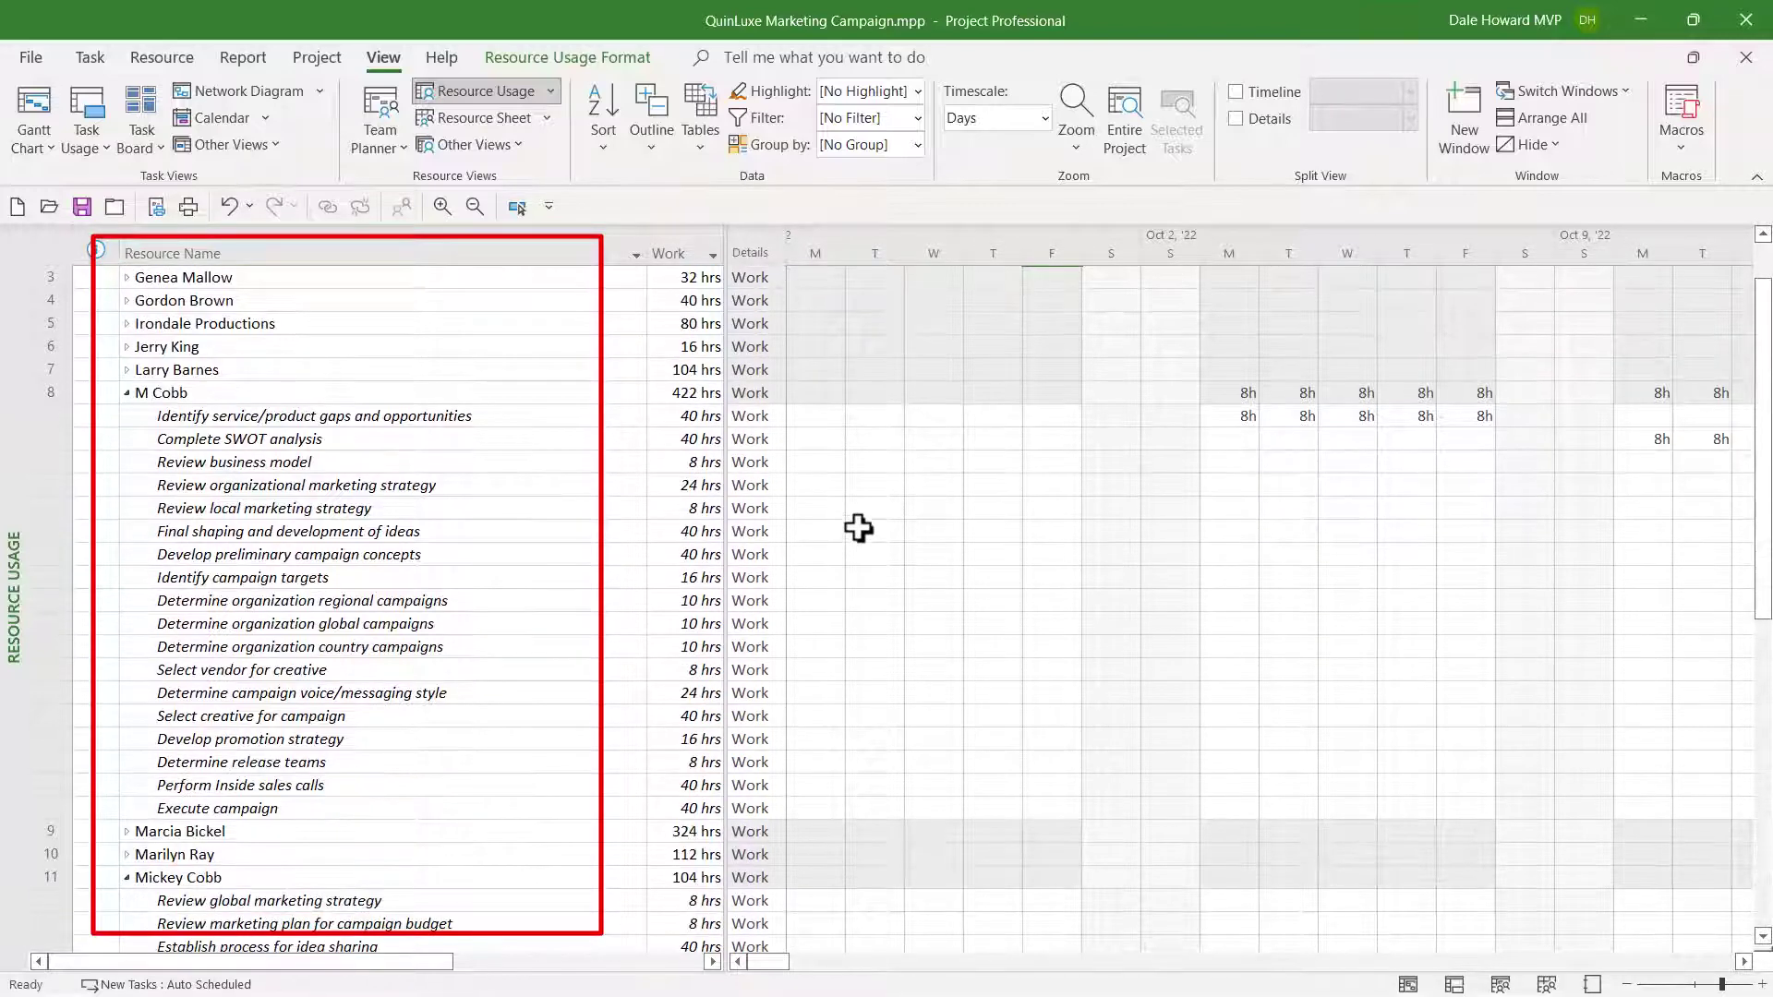
scroll(858, 536, "down", 1)
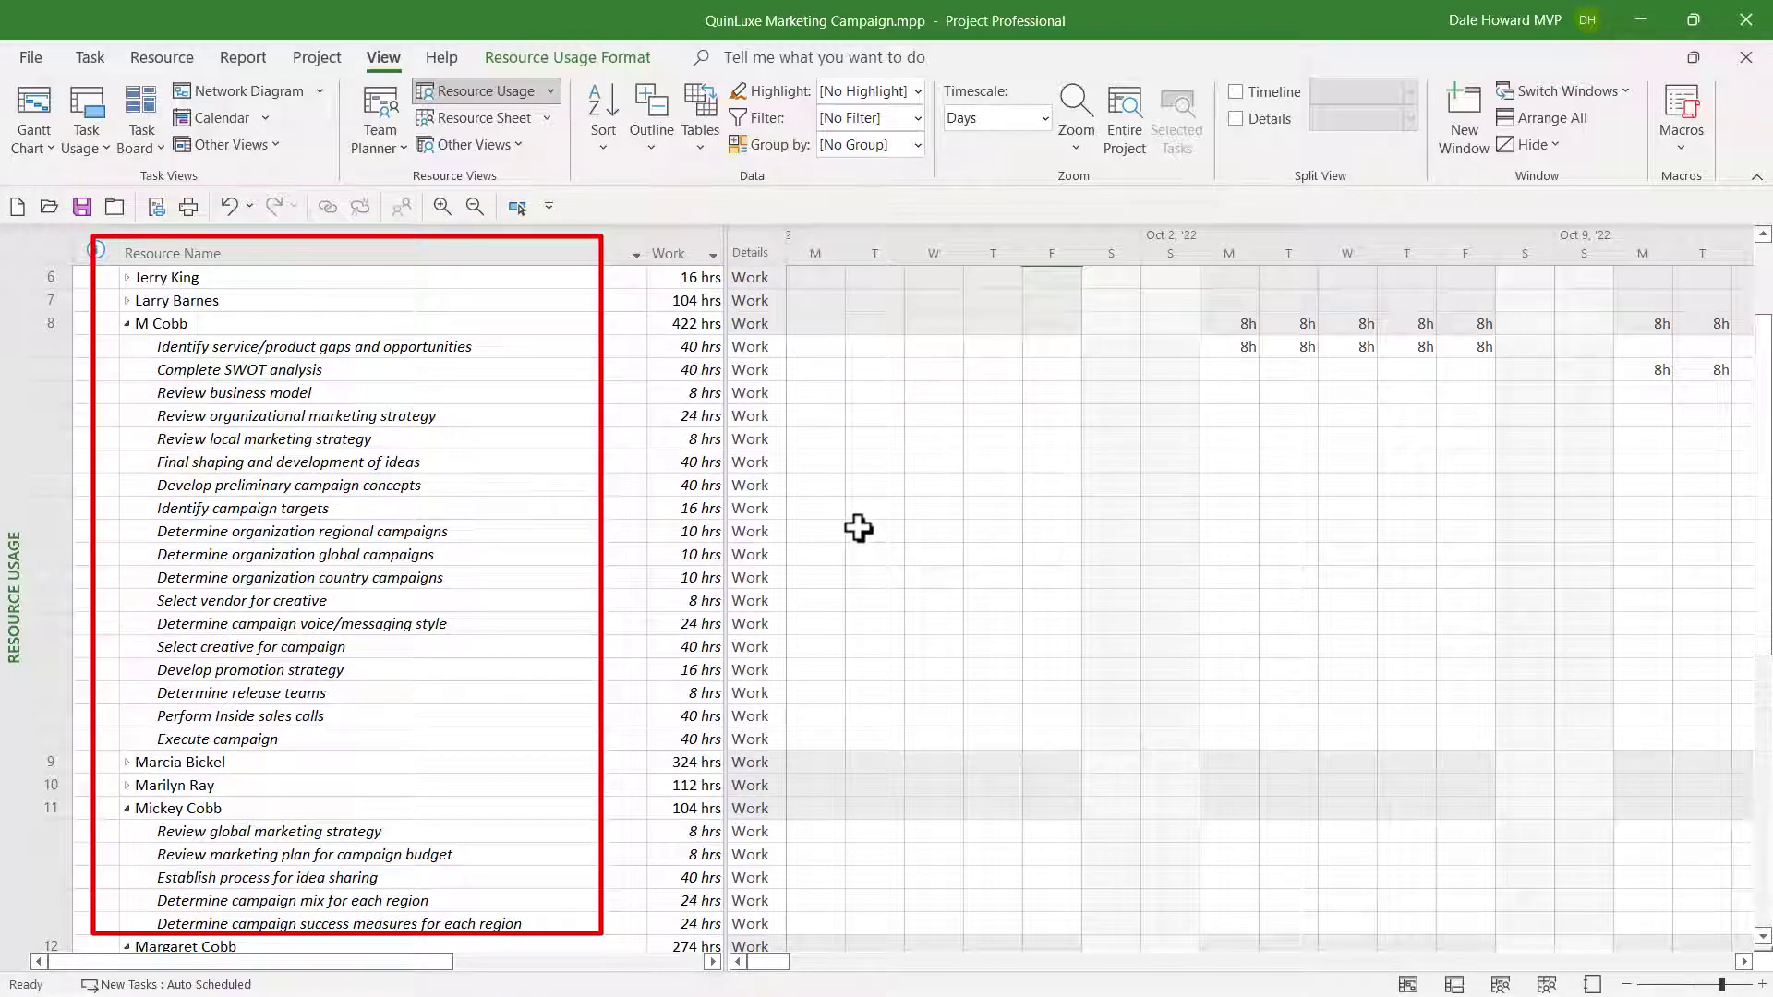
scroll(858, 527, "down", 2)
scroll(857, 528, "down", 2)
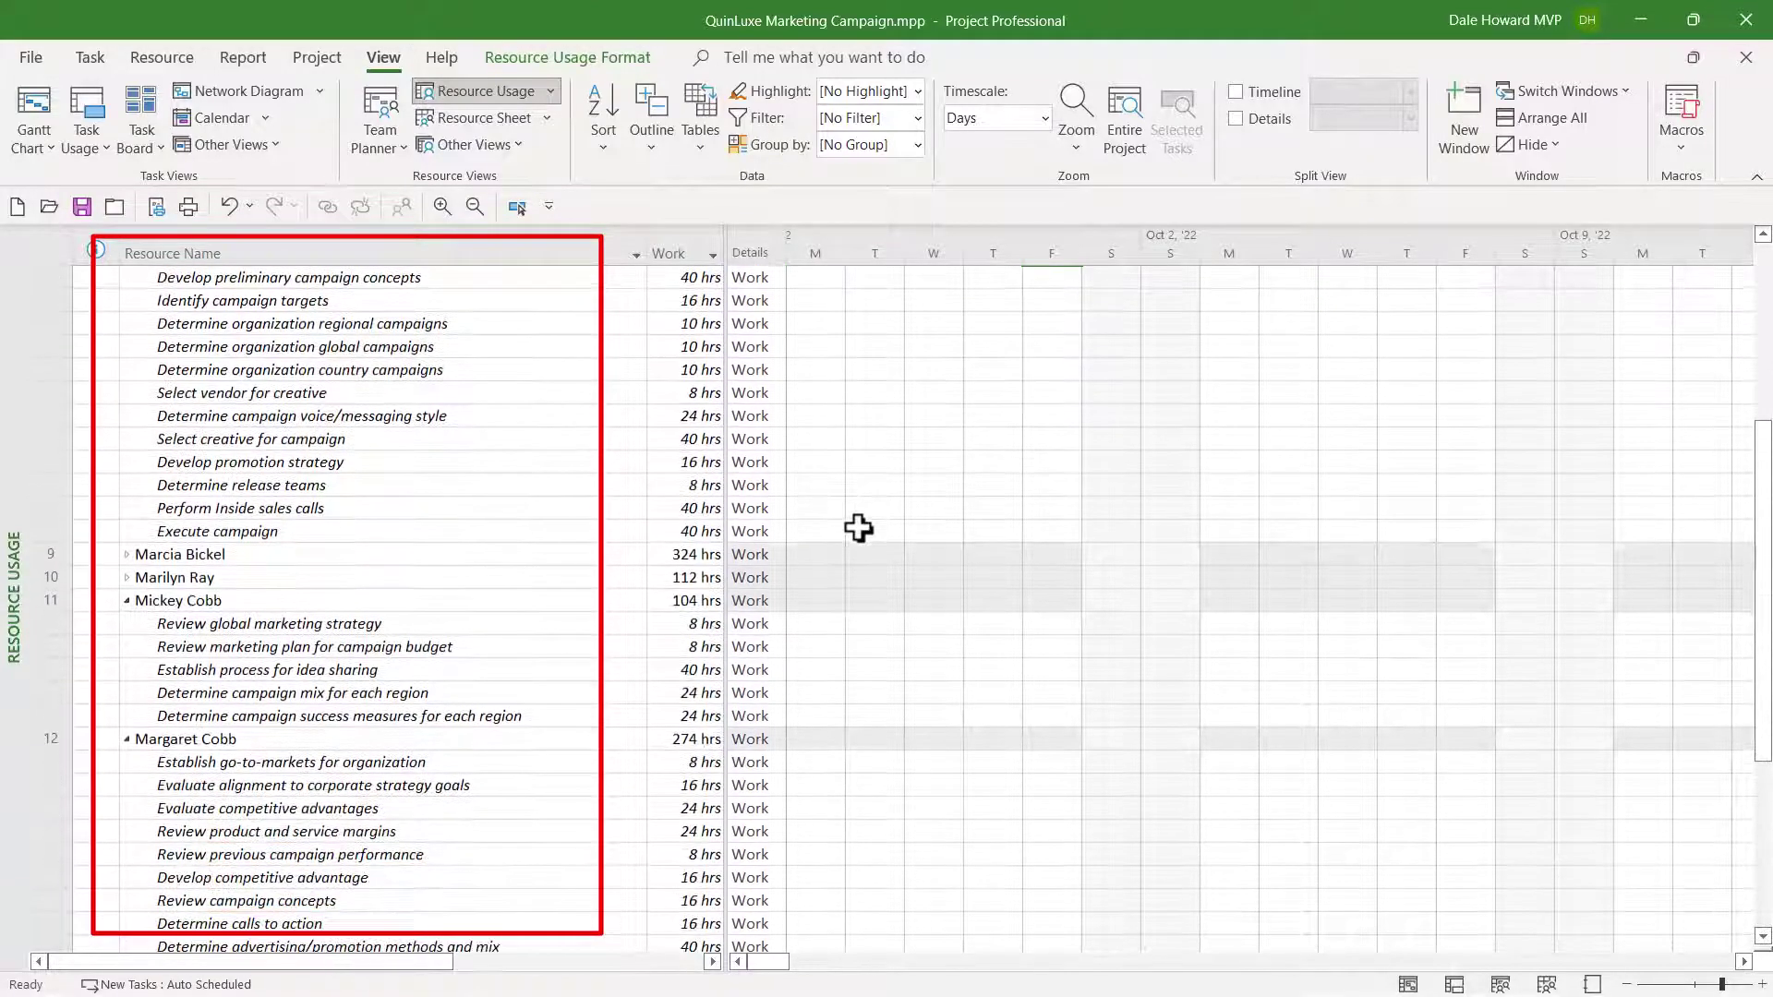
scroll(857, 528, "down", 2)
scroll(856, 527, "down", 2)
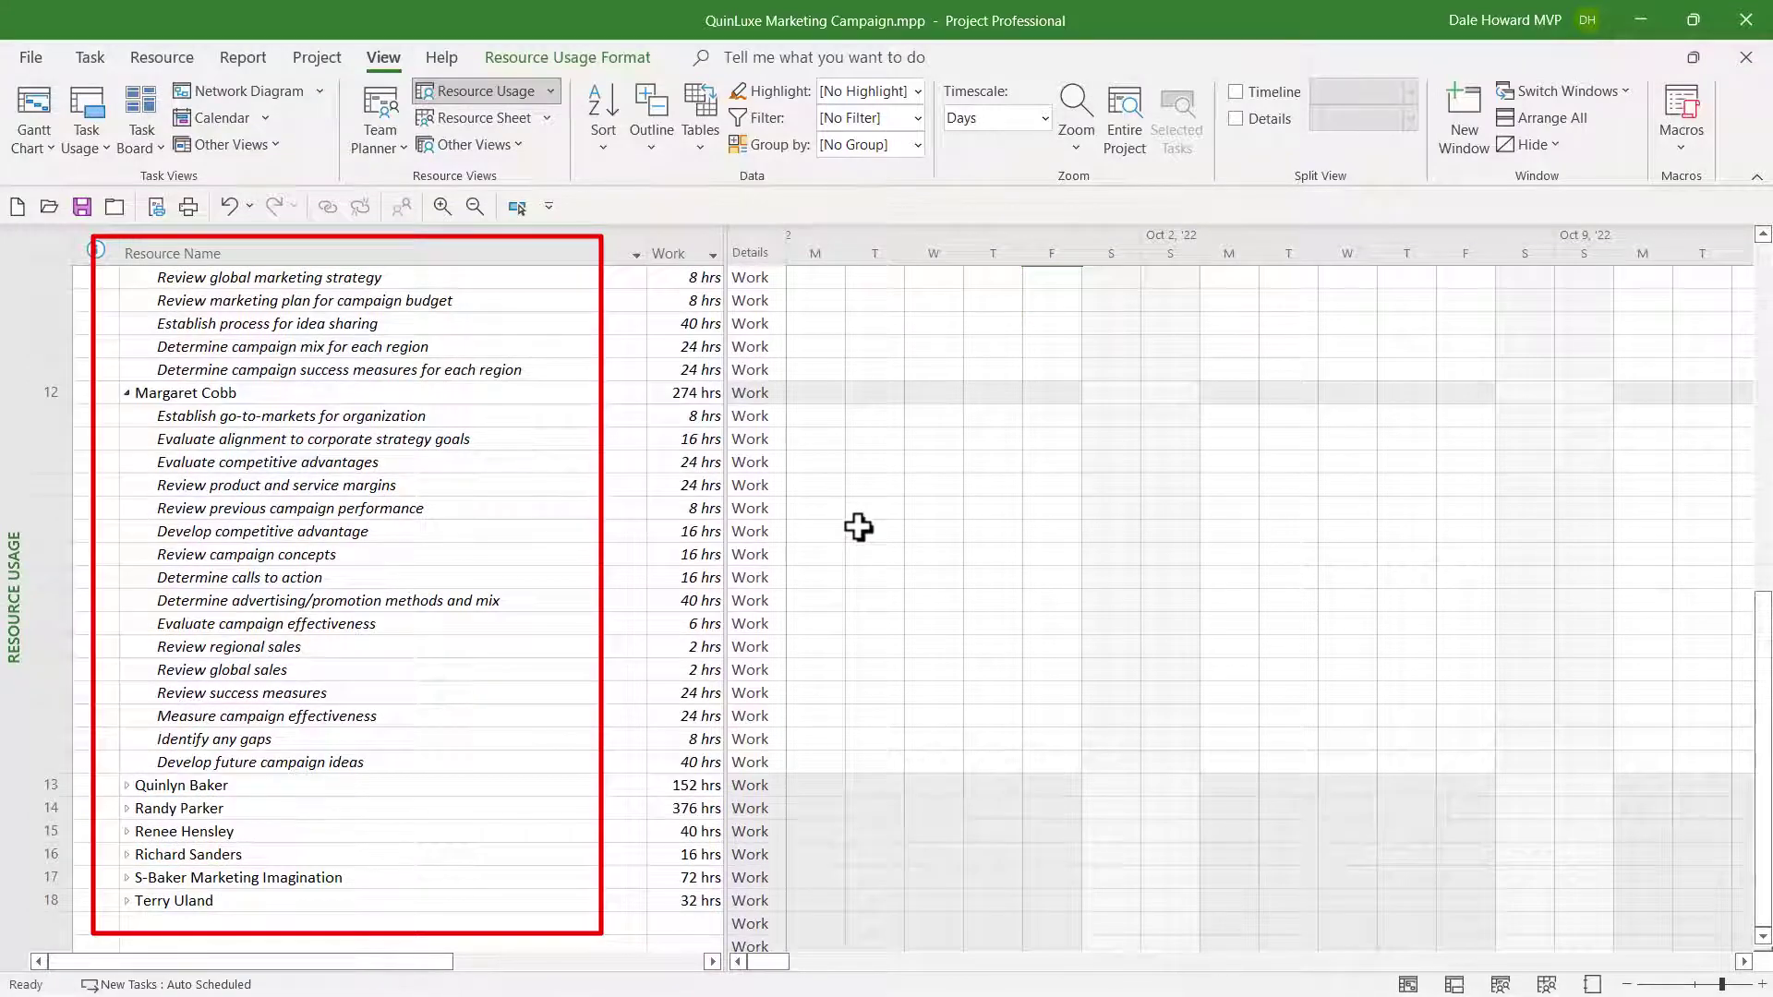
scroll(857, 528, "up", 2)
scroll(857, 527, "up", 2)
scroll(856, 528, "up", 2)
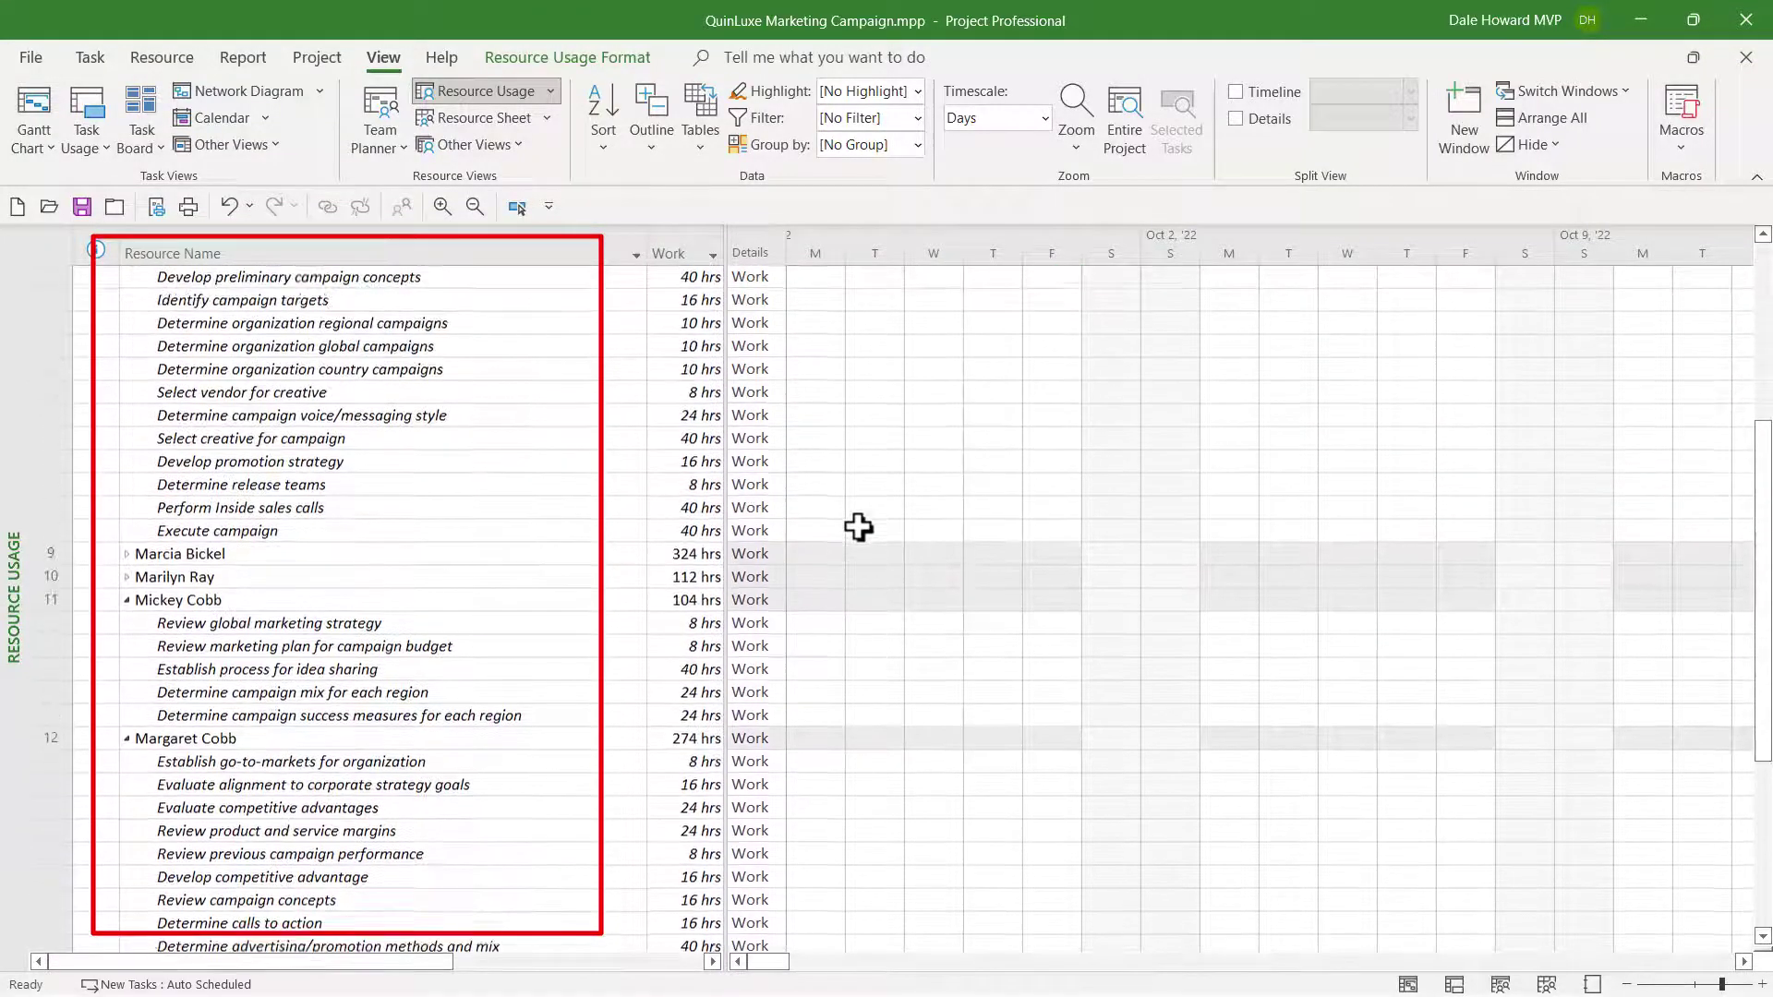
scroll(858, 527, "up", 1)
scroll(857, 528, "up", 3)
scroll(857, 526, "down", 1)
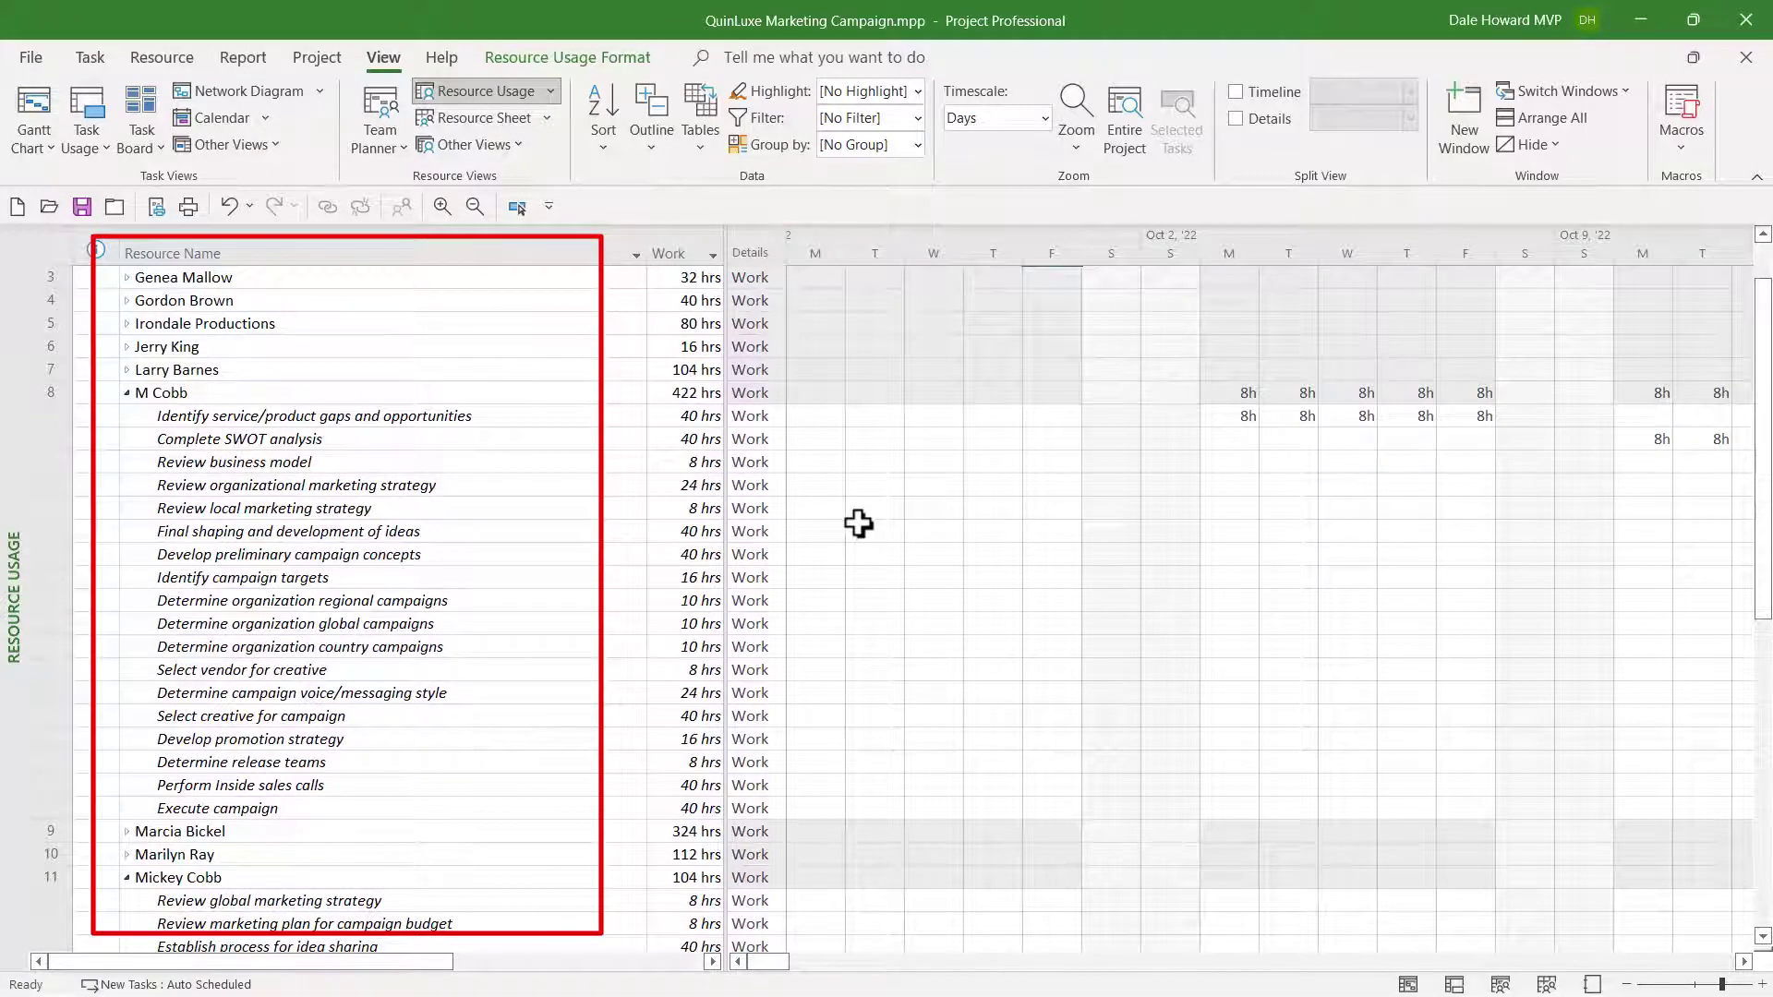
scroll(857, 525, "down", 1)
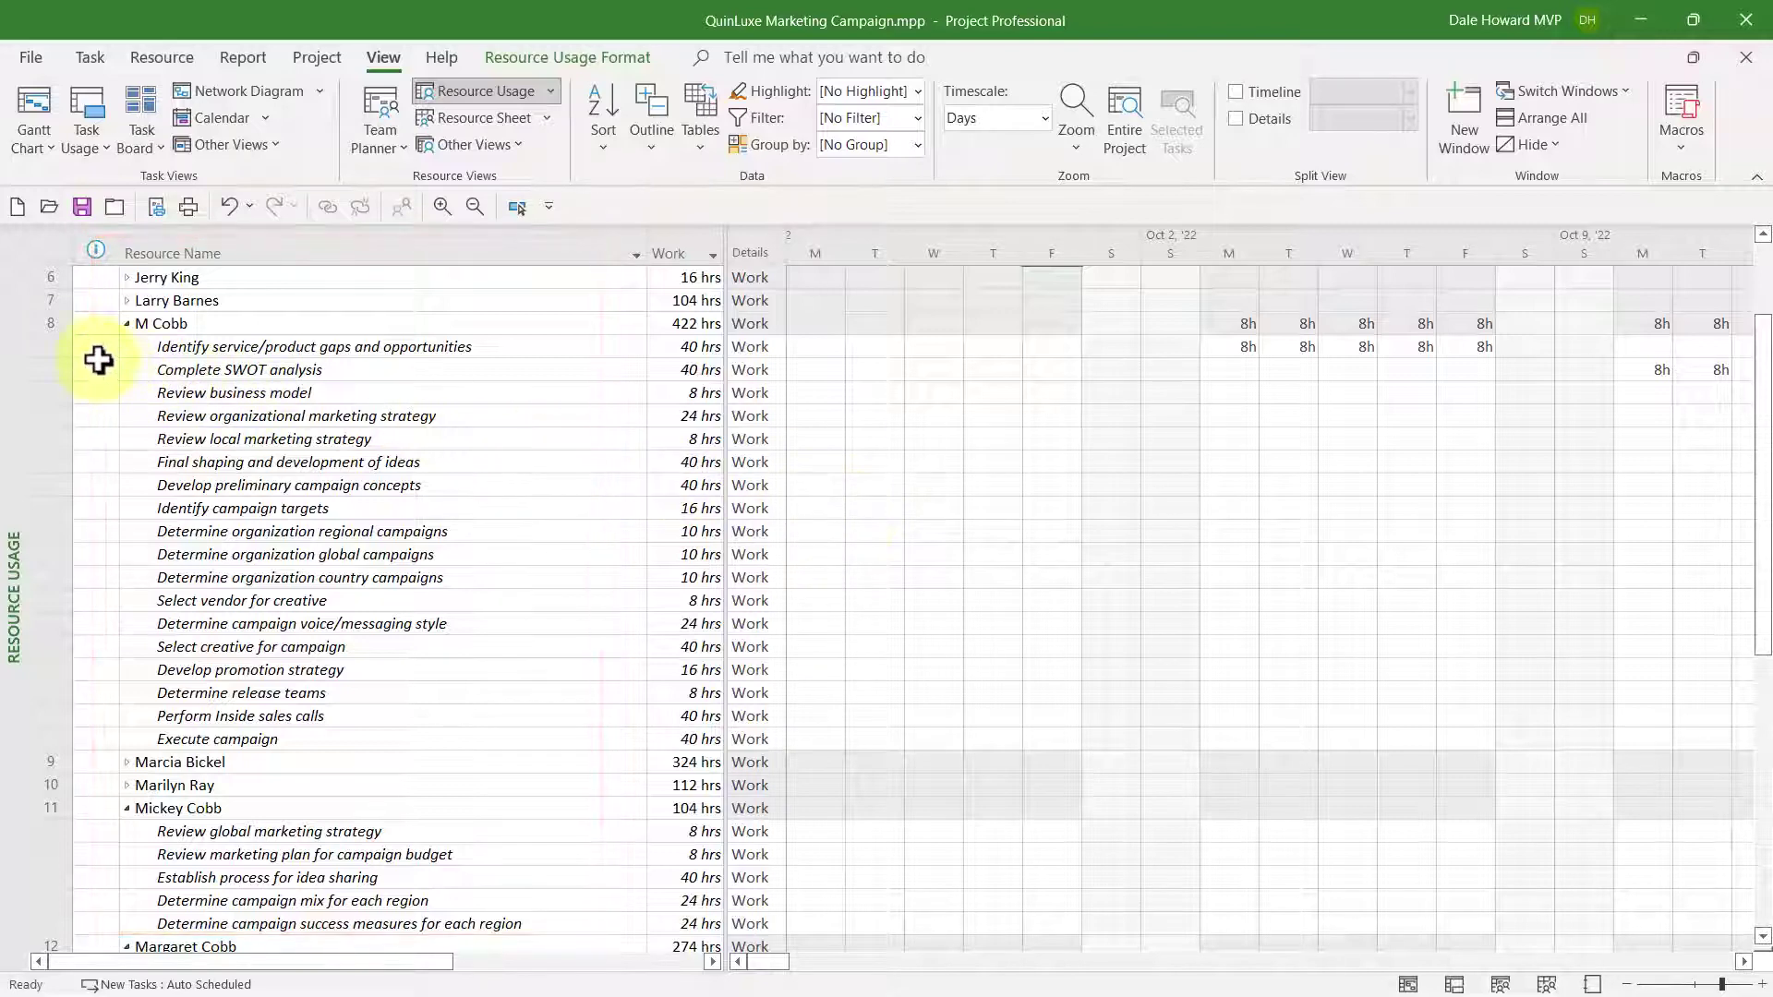
left_click(40, 346)
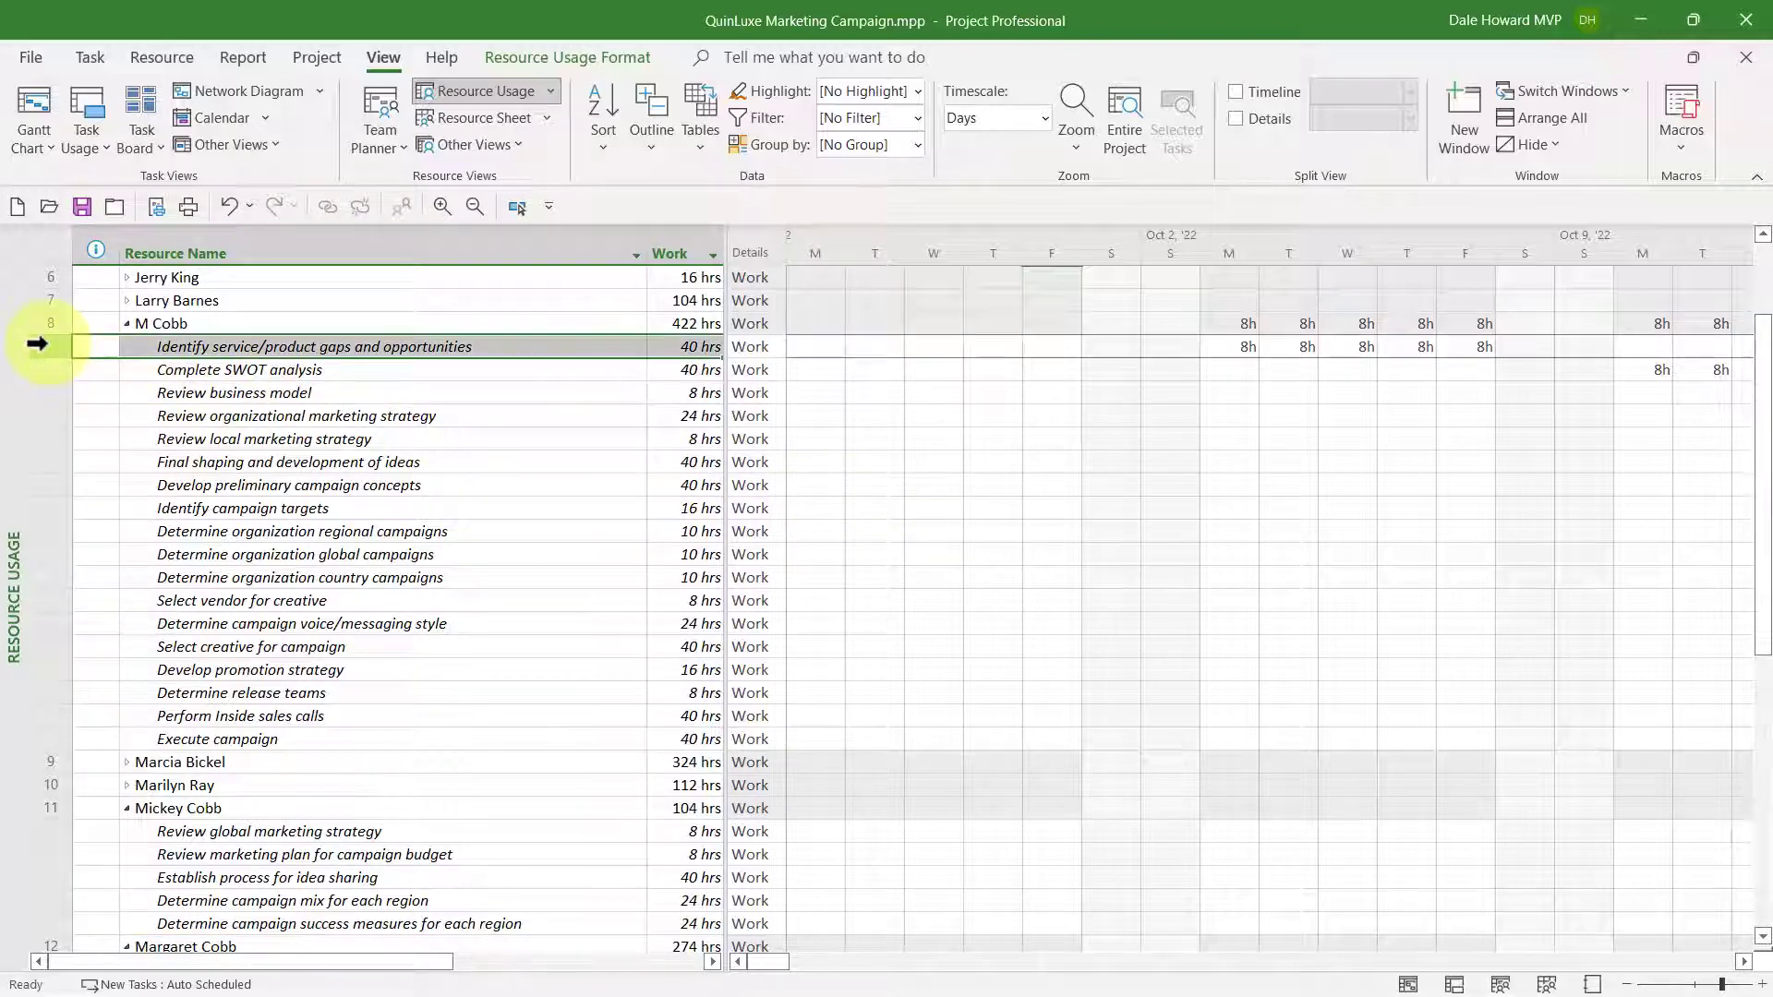
left_click_drag(39, 347, 48, 738)
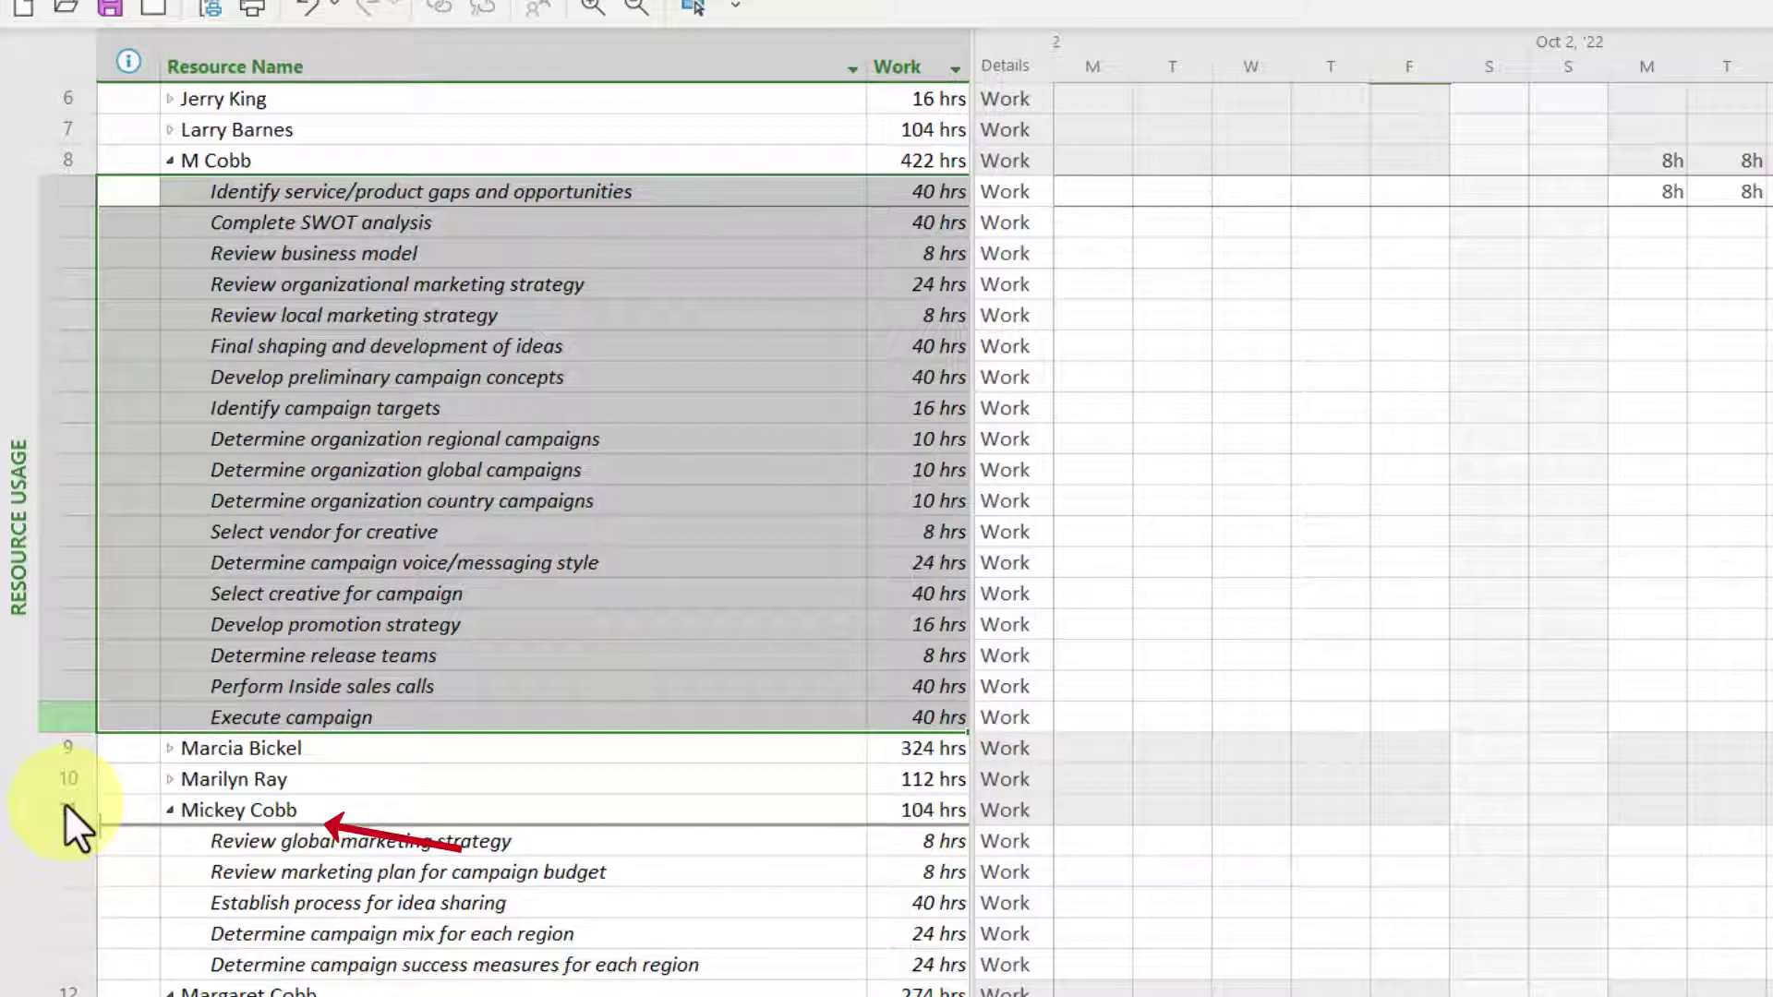
left_click_drag(65, 802, 65, 804)
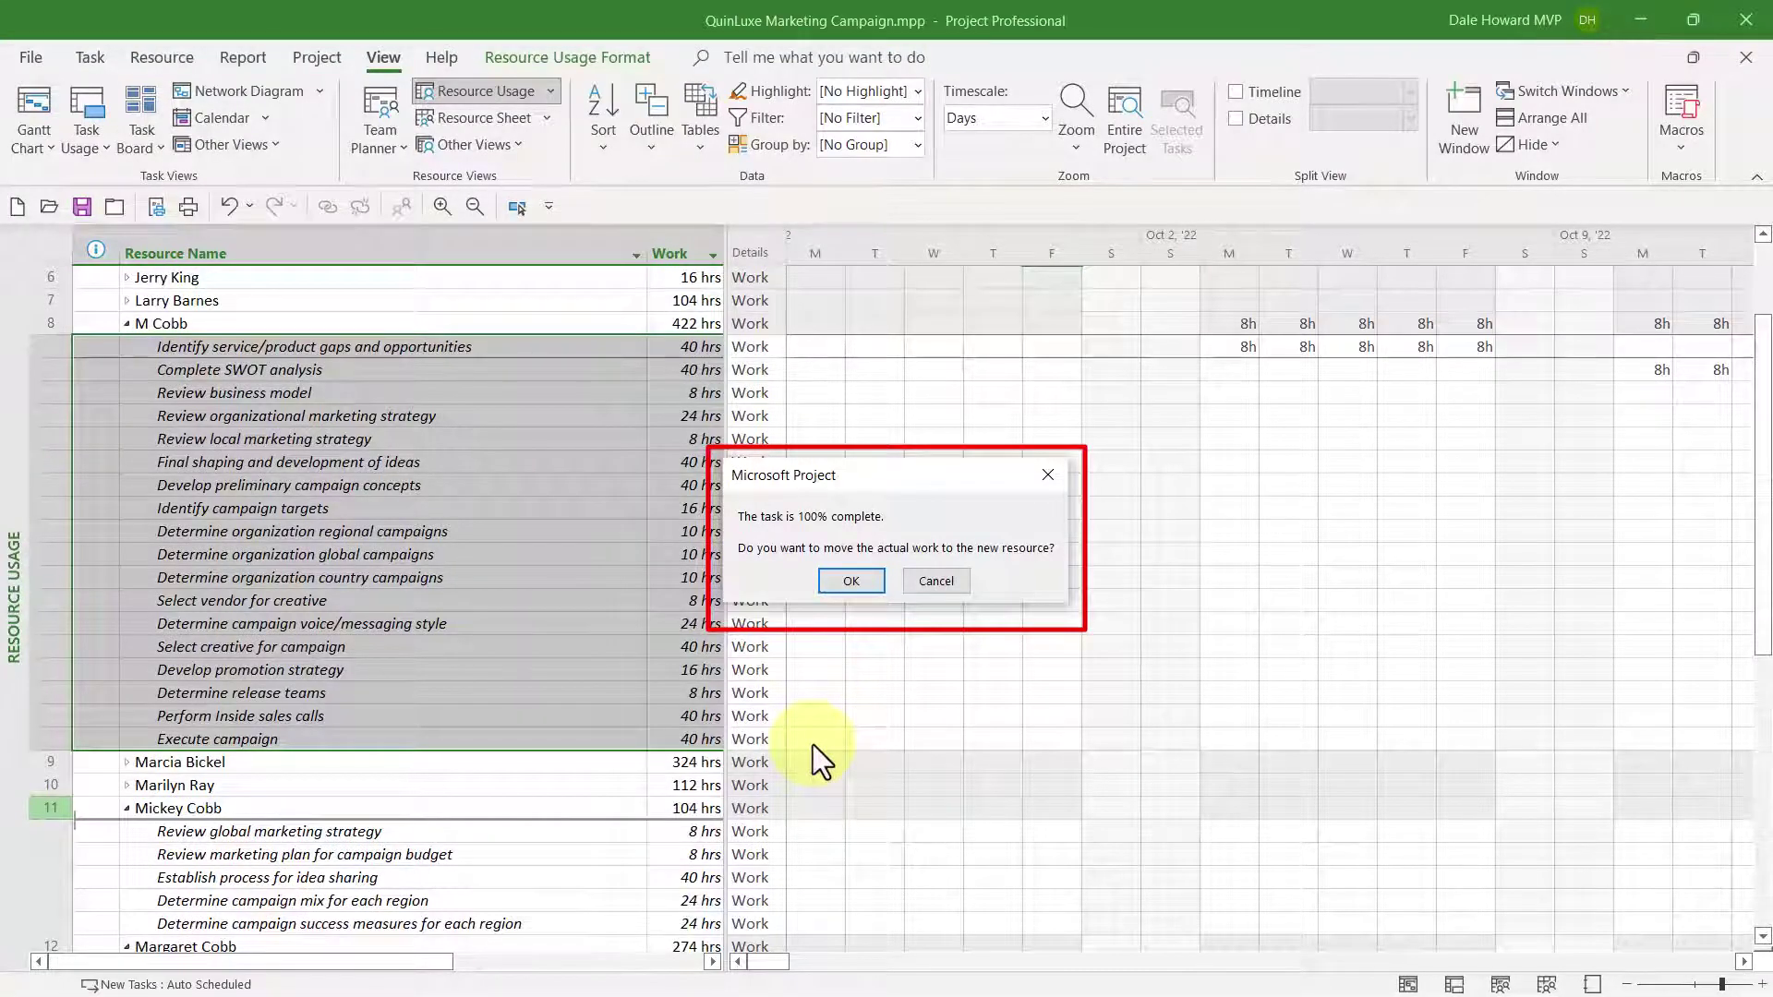
left_click(851, 581)
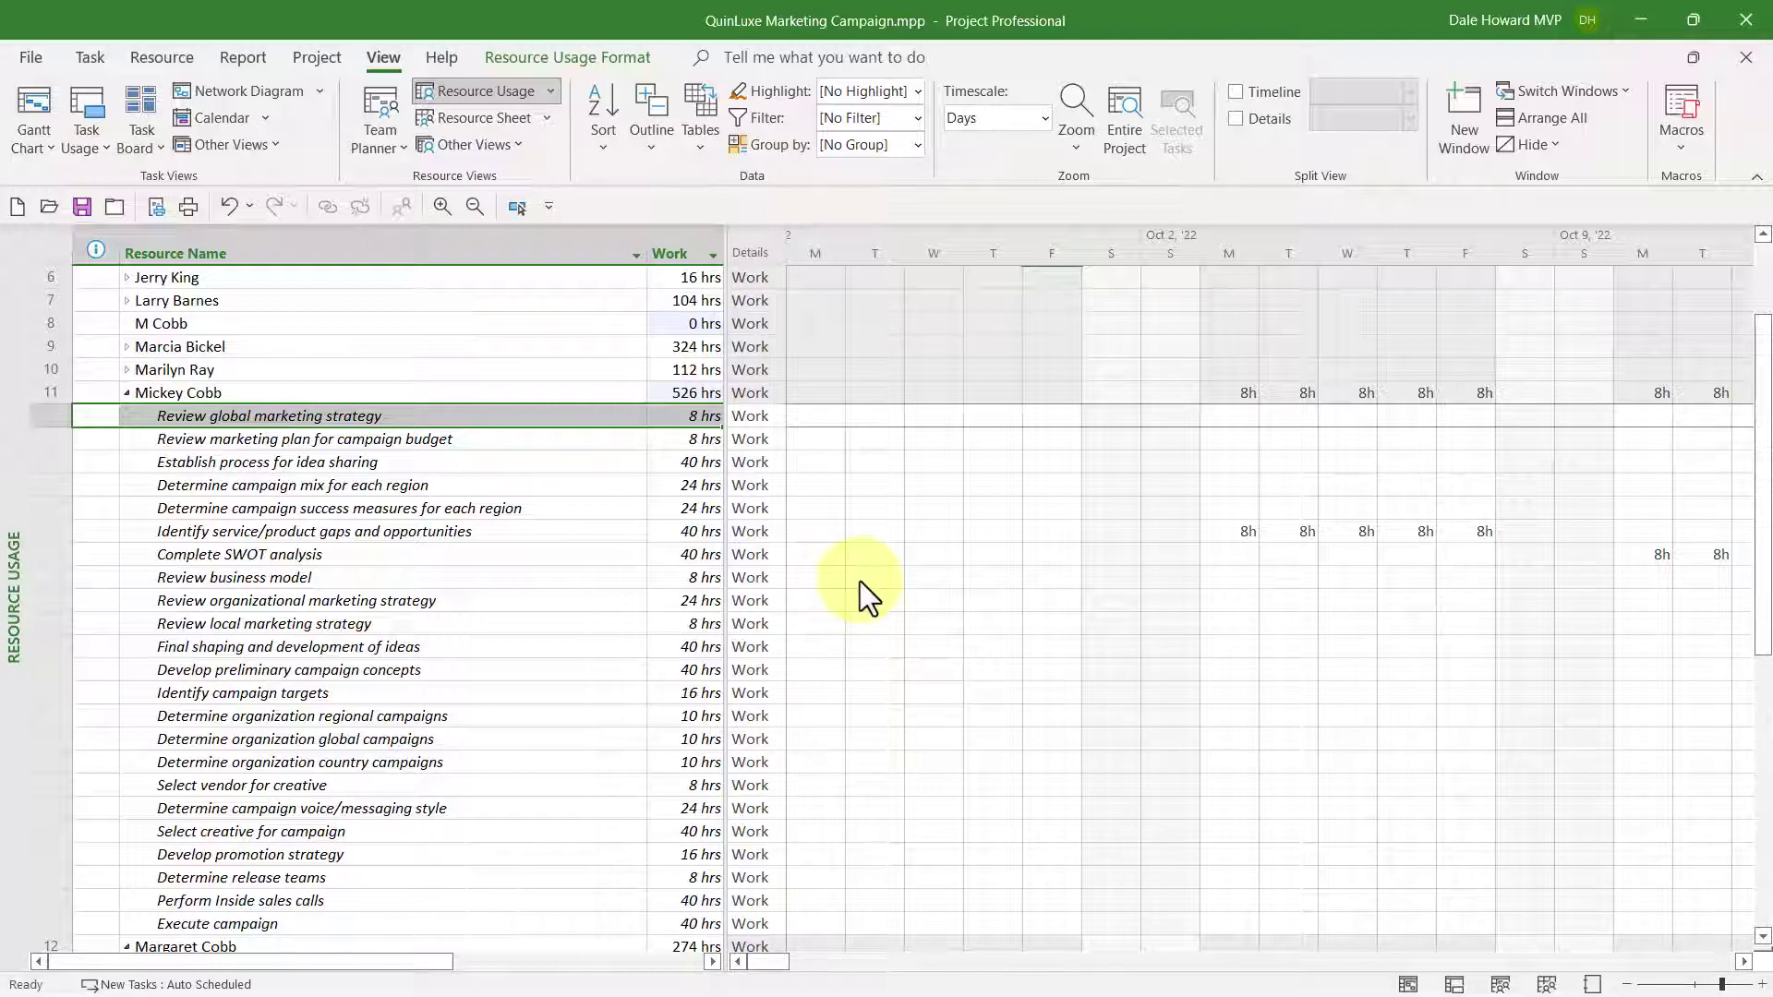
left_click(265, 324)
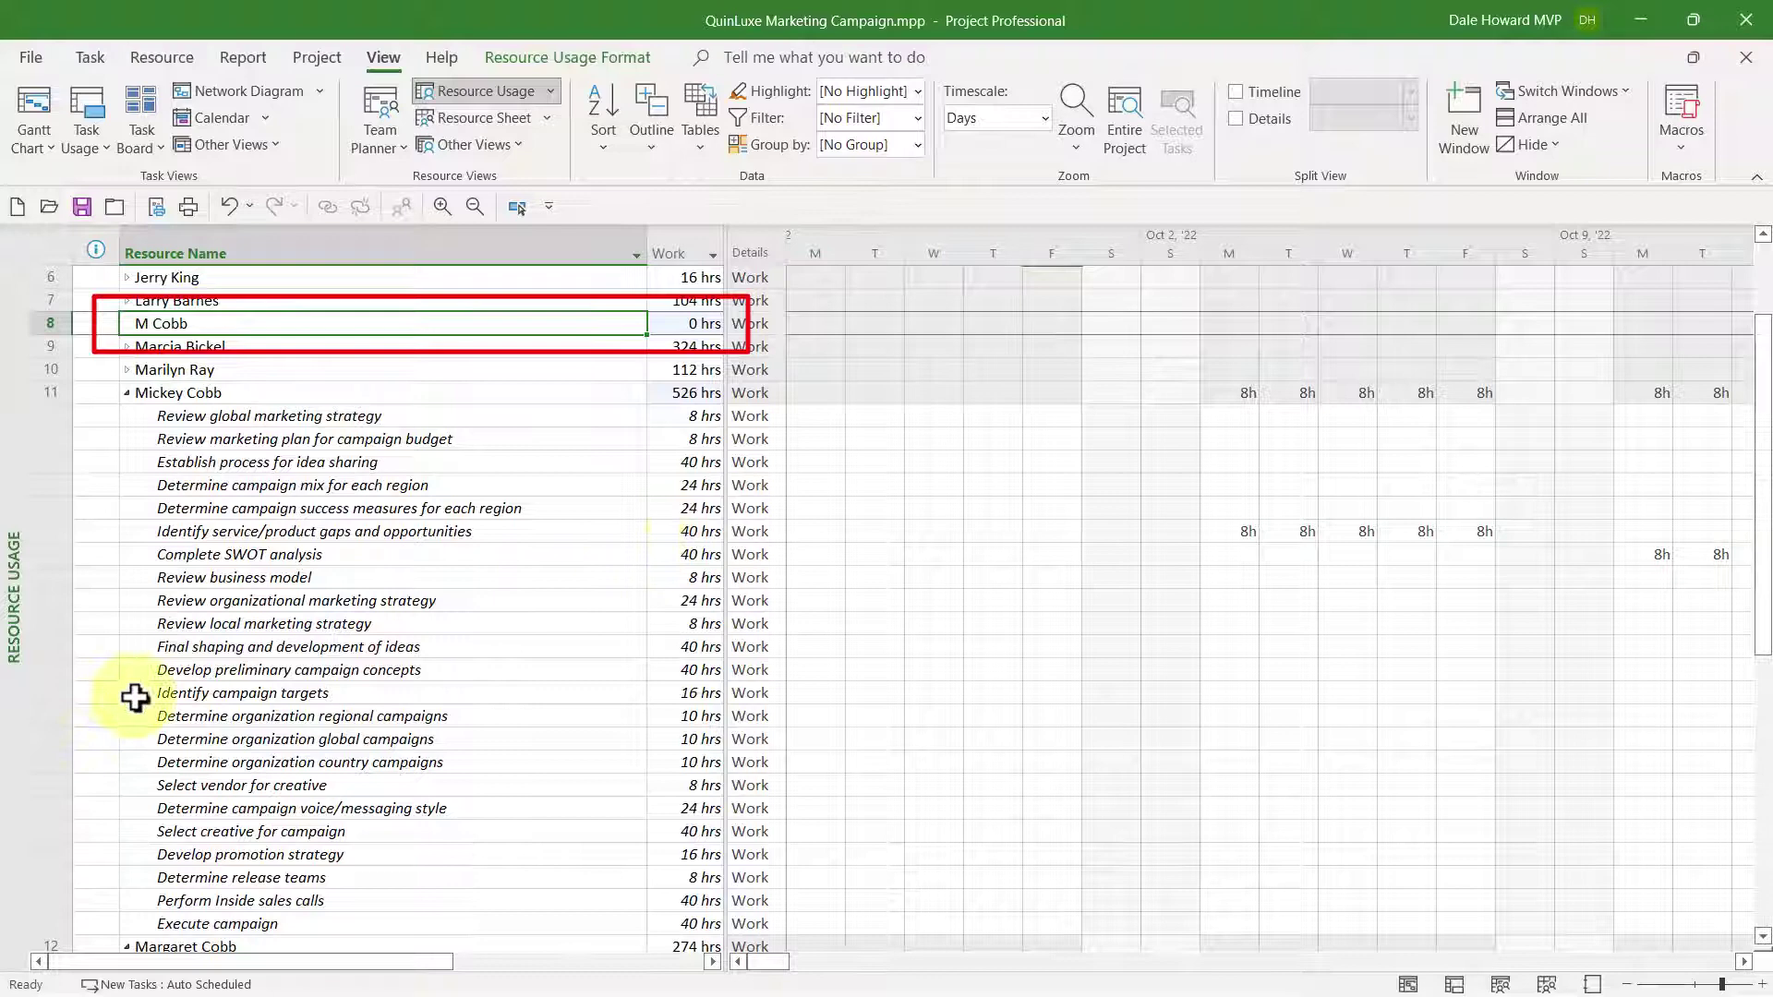
scroll(134, 697, "down", 1)
scroll(135, 697, "down", 3)
scroll(135, 697, "down", 3)
scroll(134, 697, "down", 2)
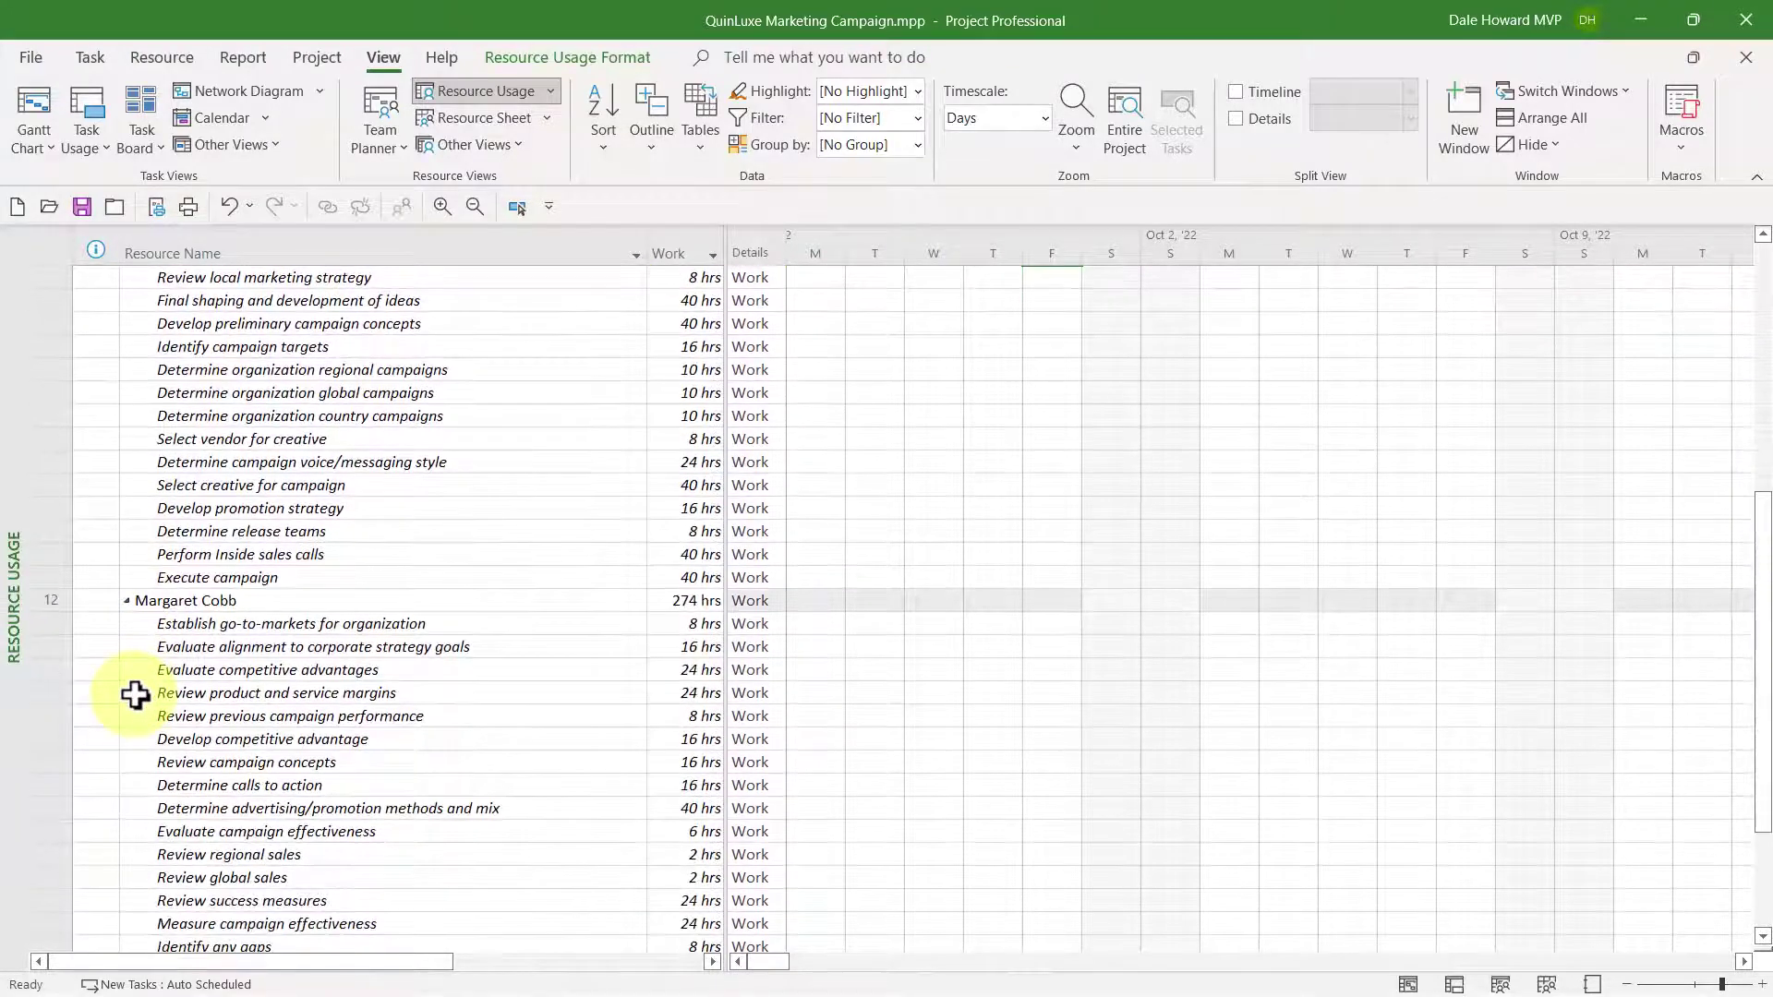
scroll(135, 694, "down", 3)
scroll(133, 692, "down", 2)
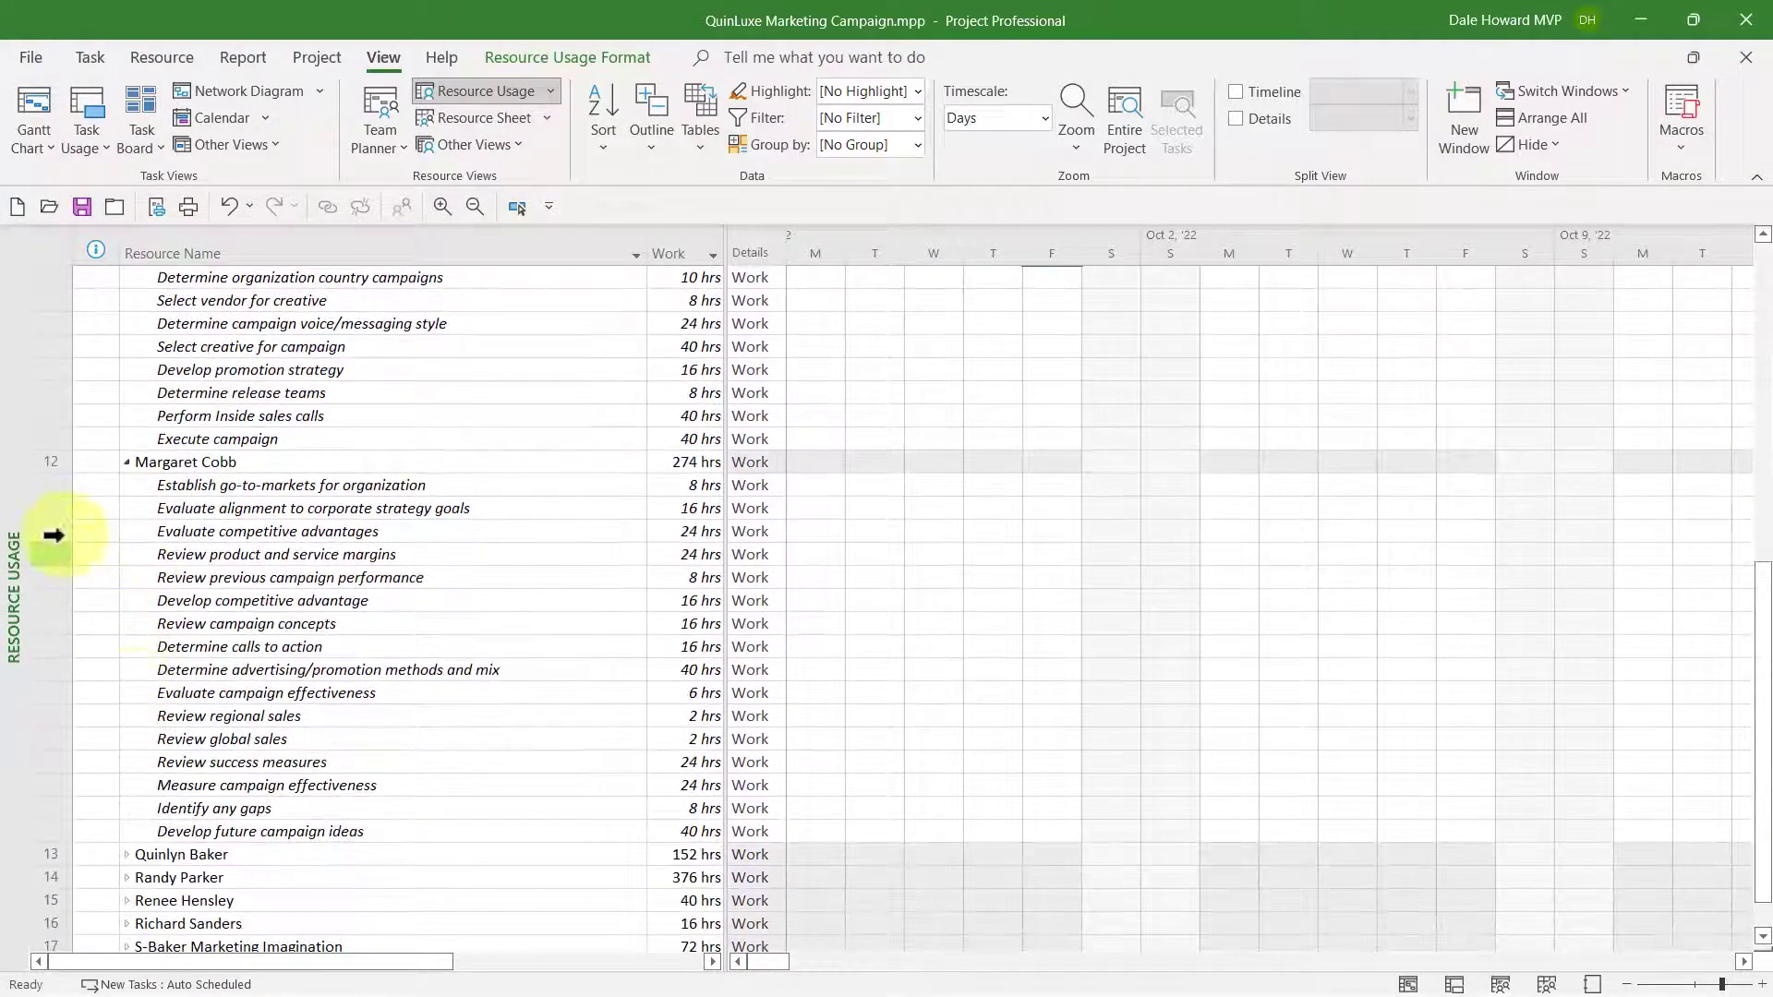
left_click_drag(54, 484, 39, 831)
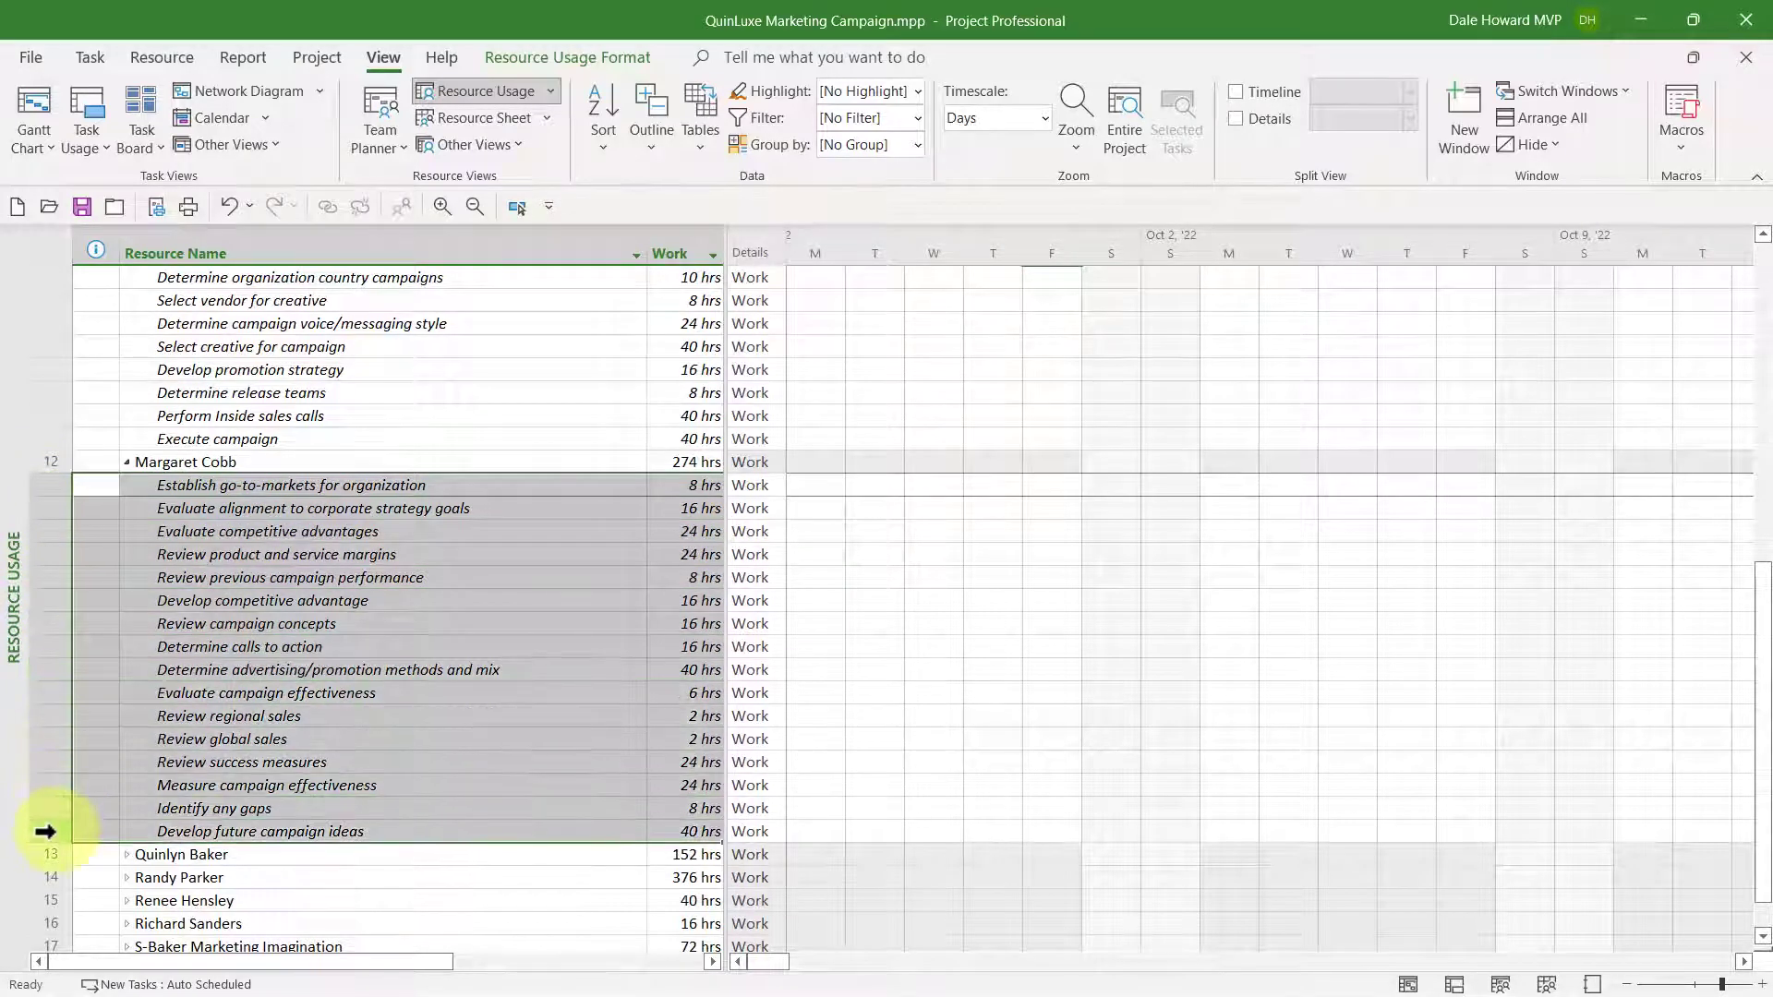
scroll(376, 668, "up", 2)
scroll(376, 668, "up", 2)
scroll(376, 667, "up", 2)
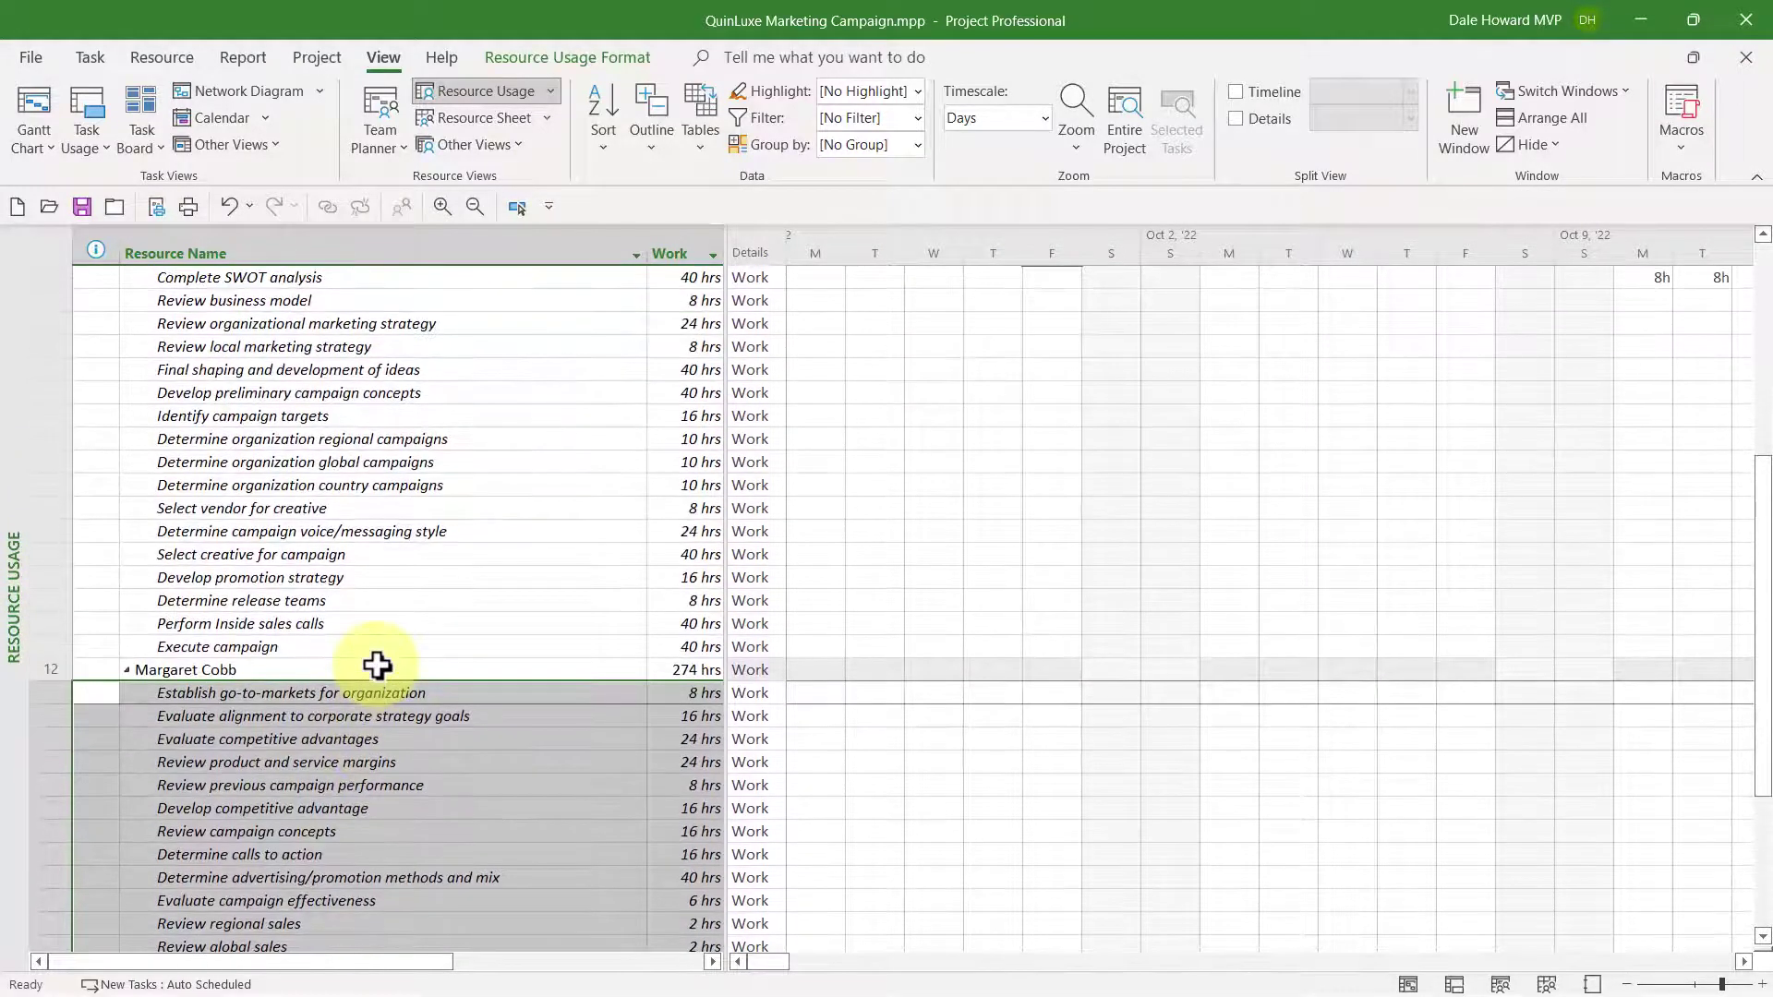
scroll(375, 667, "up", 2)
scroll(376, 669, "up", 3)
scroll(376, 668, "up", 3)
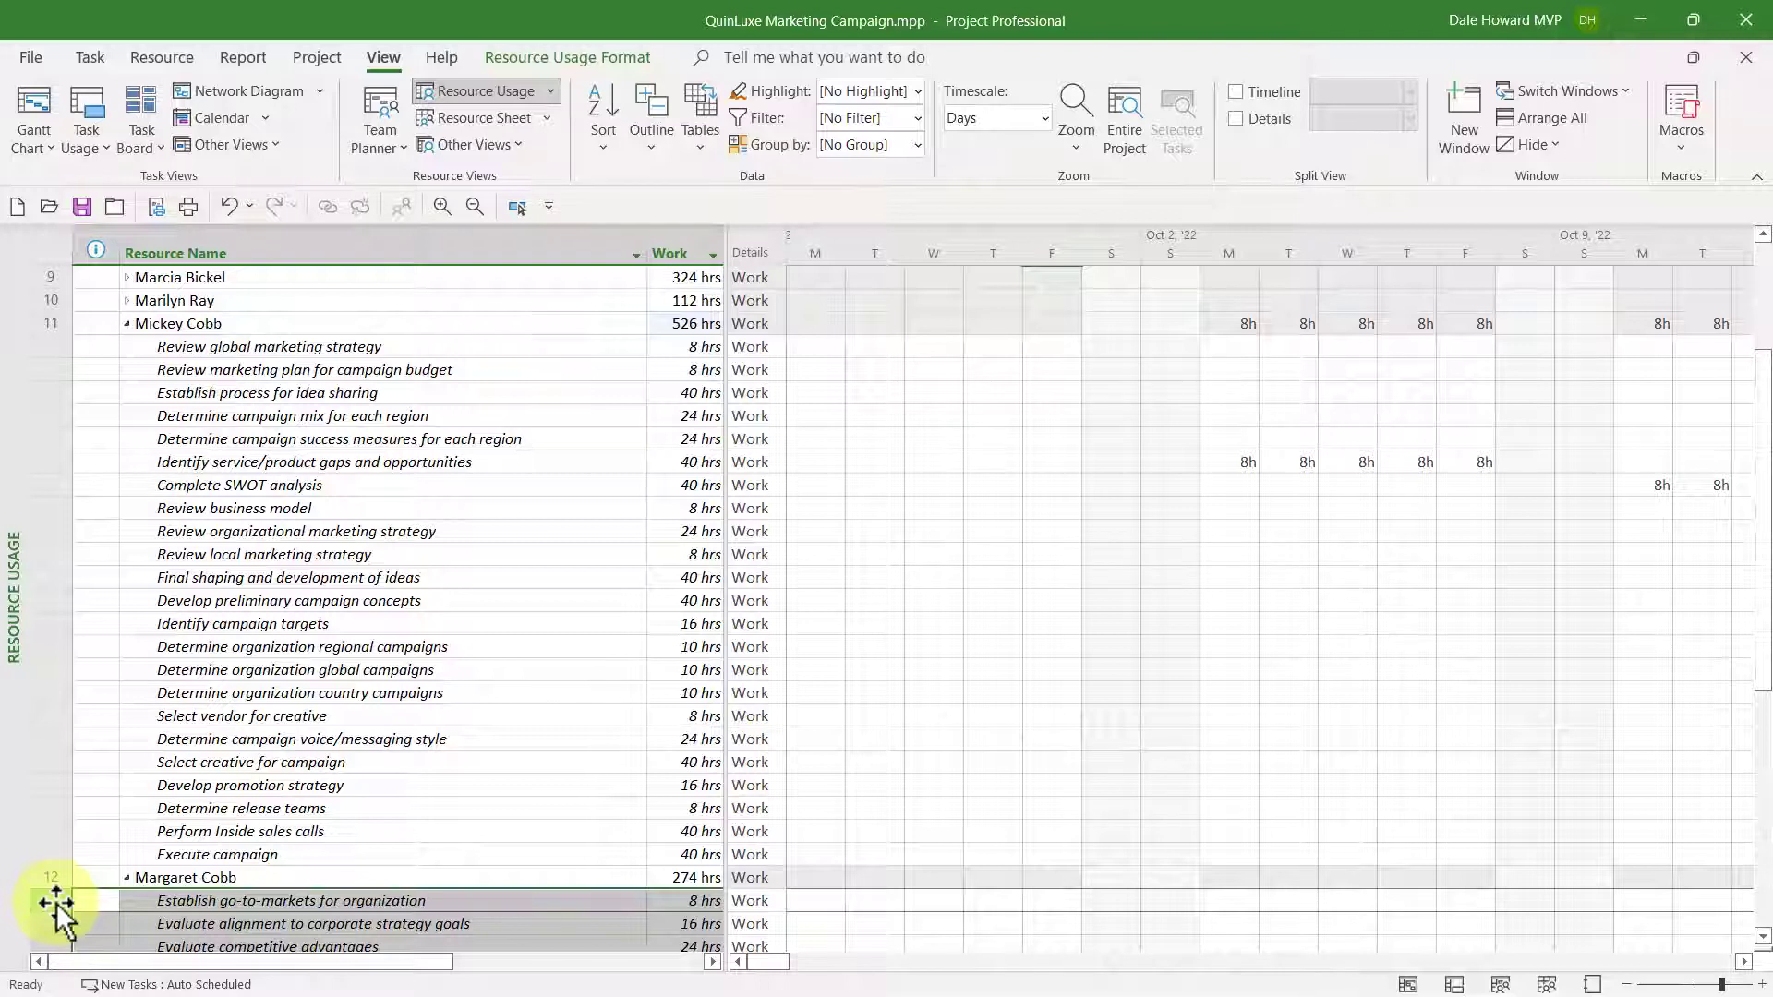
left_click_drag(56, 902, 73, 664)
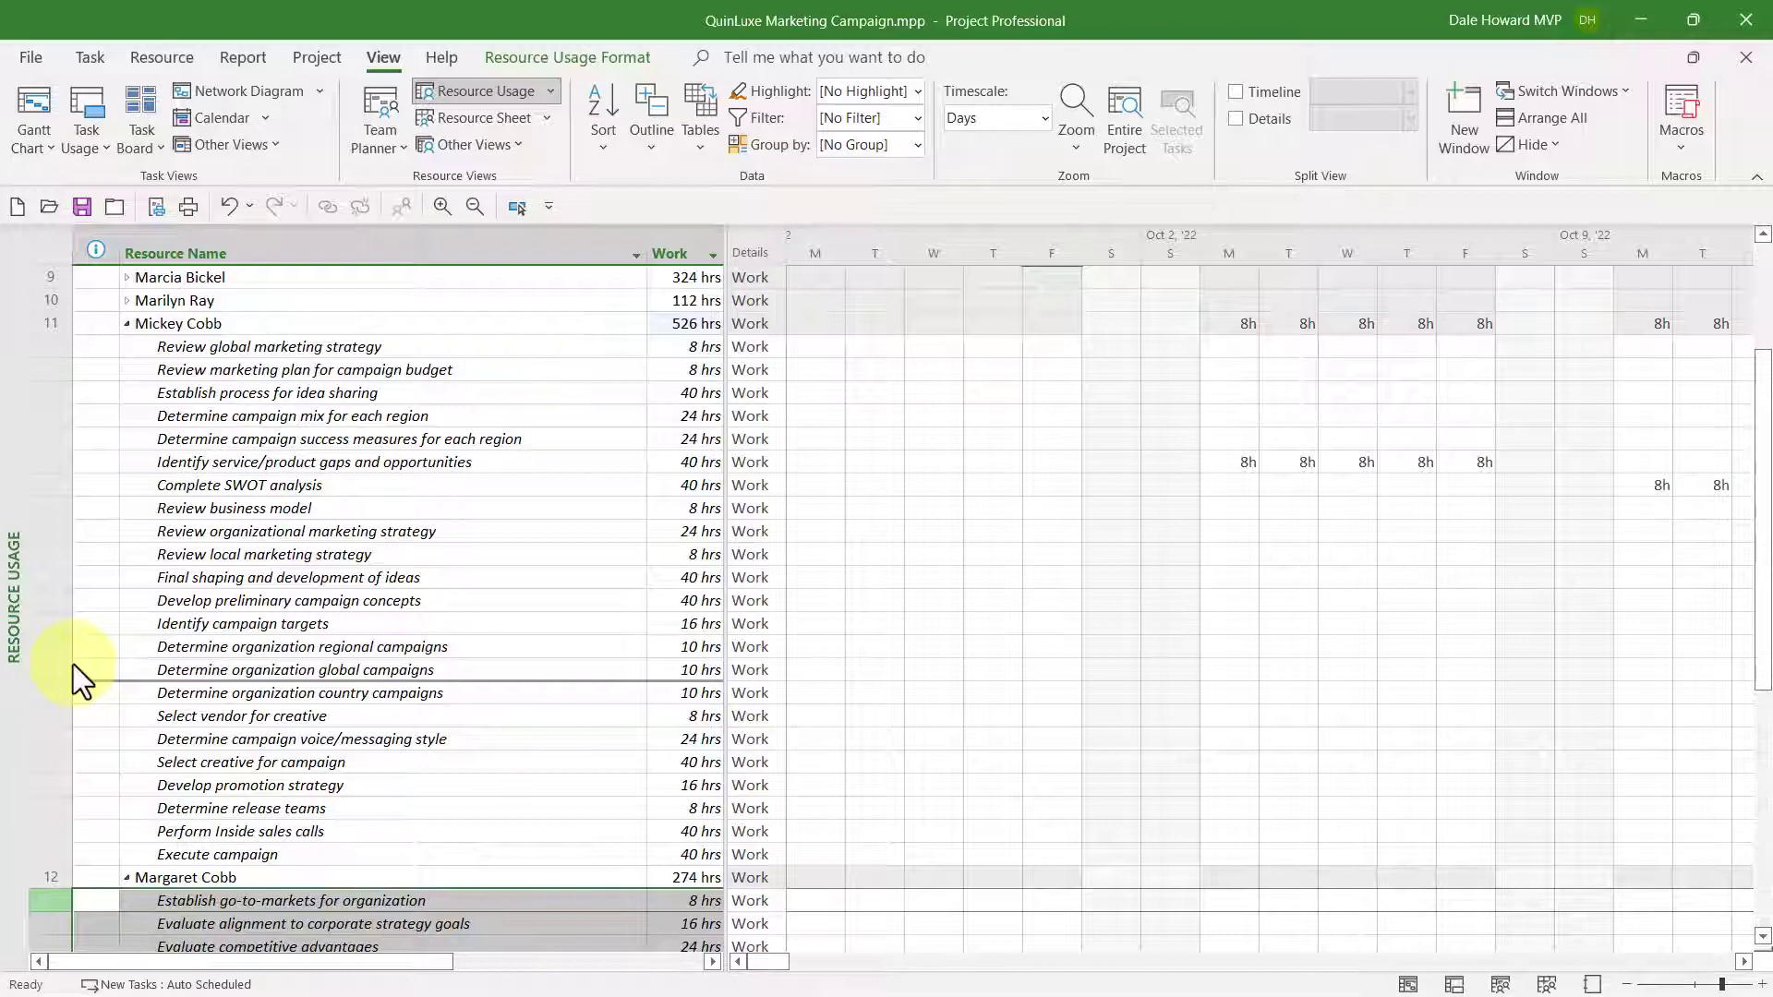
left_click_drag(74, 664, 73, 664)
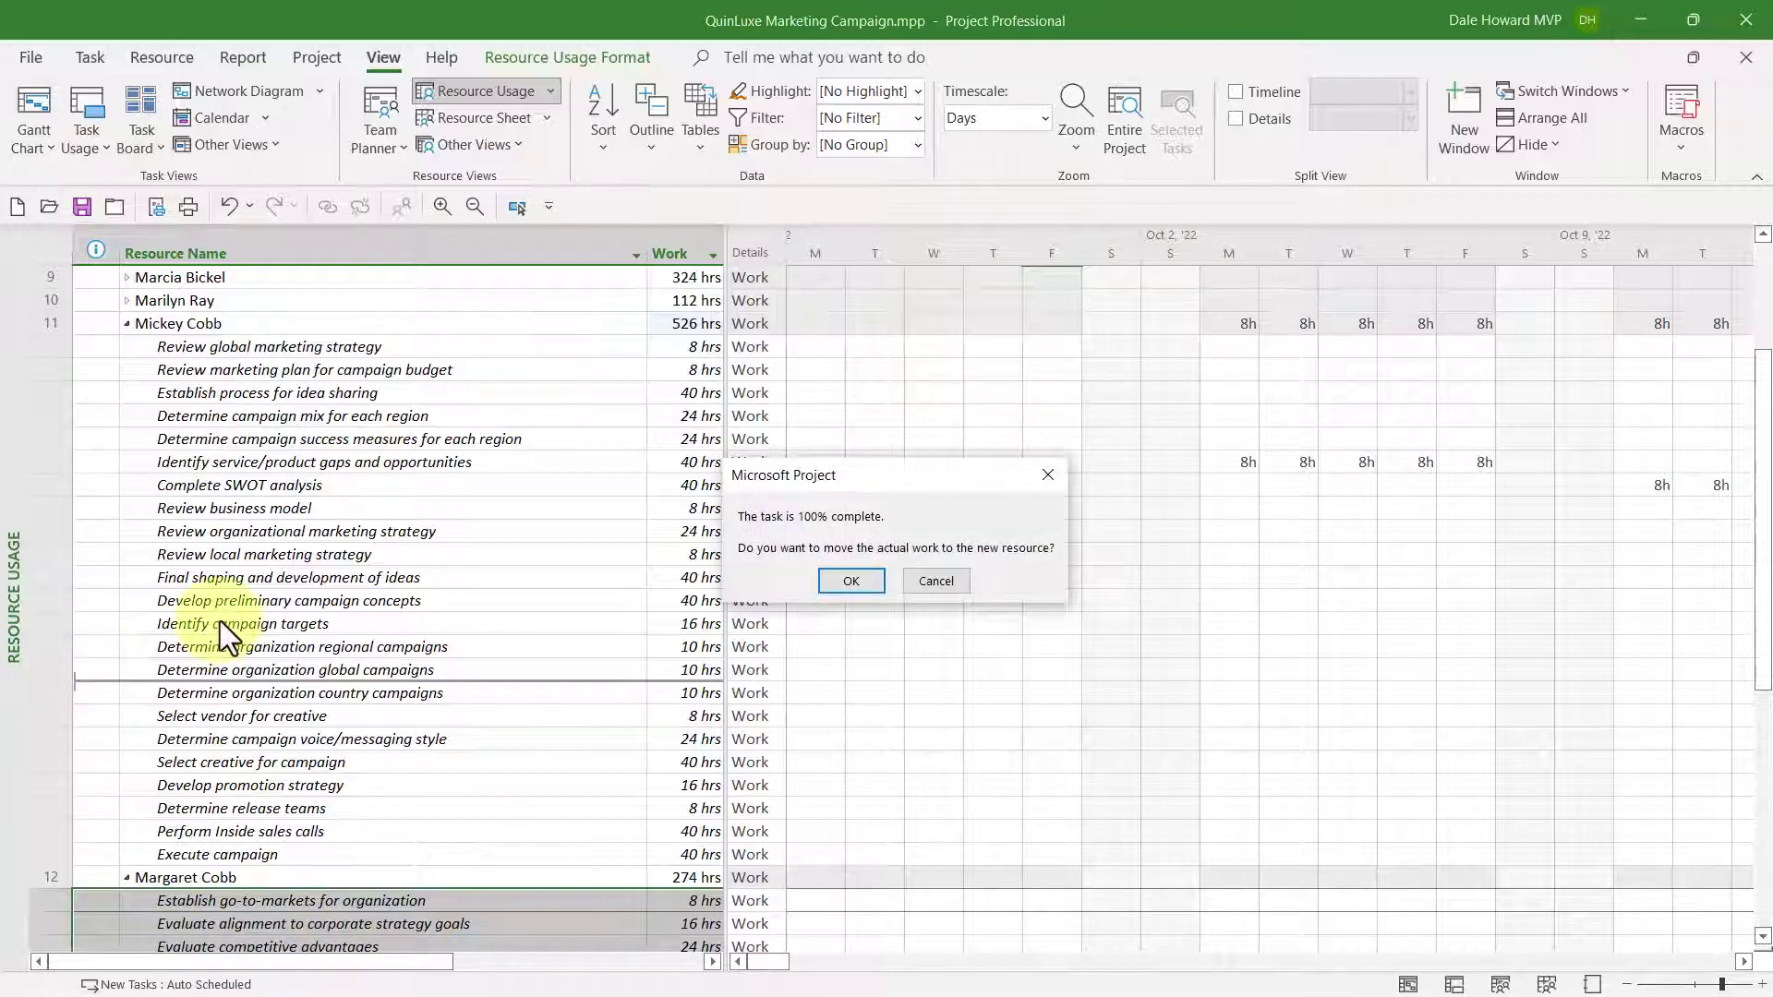
left_click(850, 581)
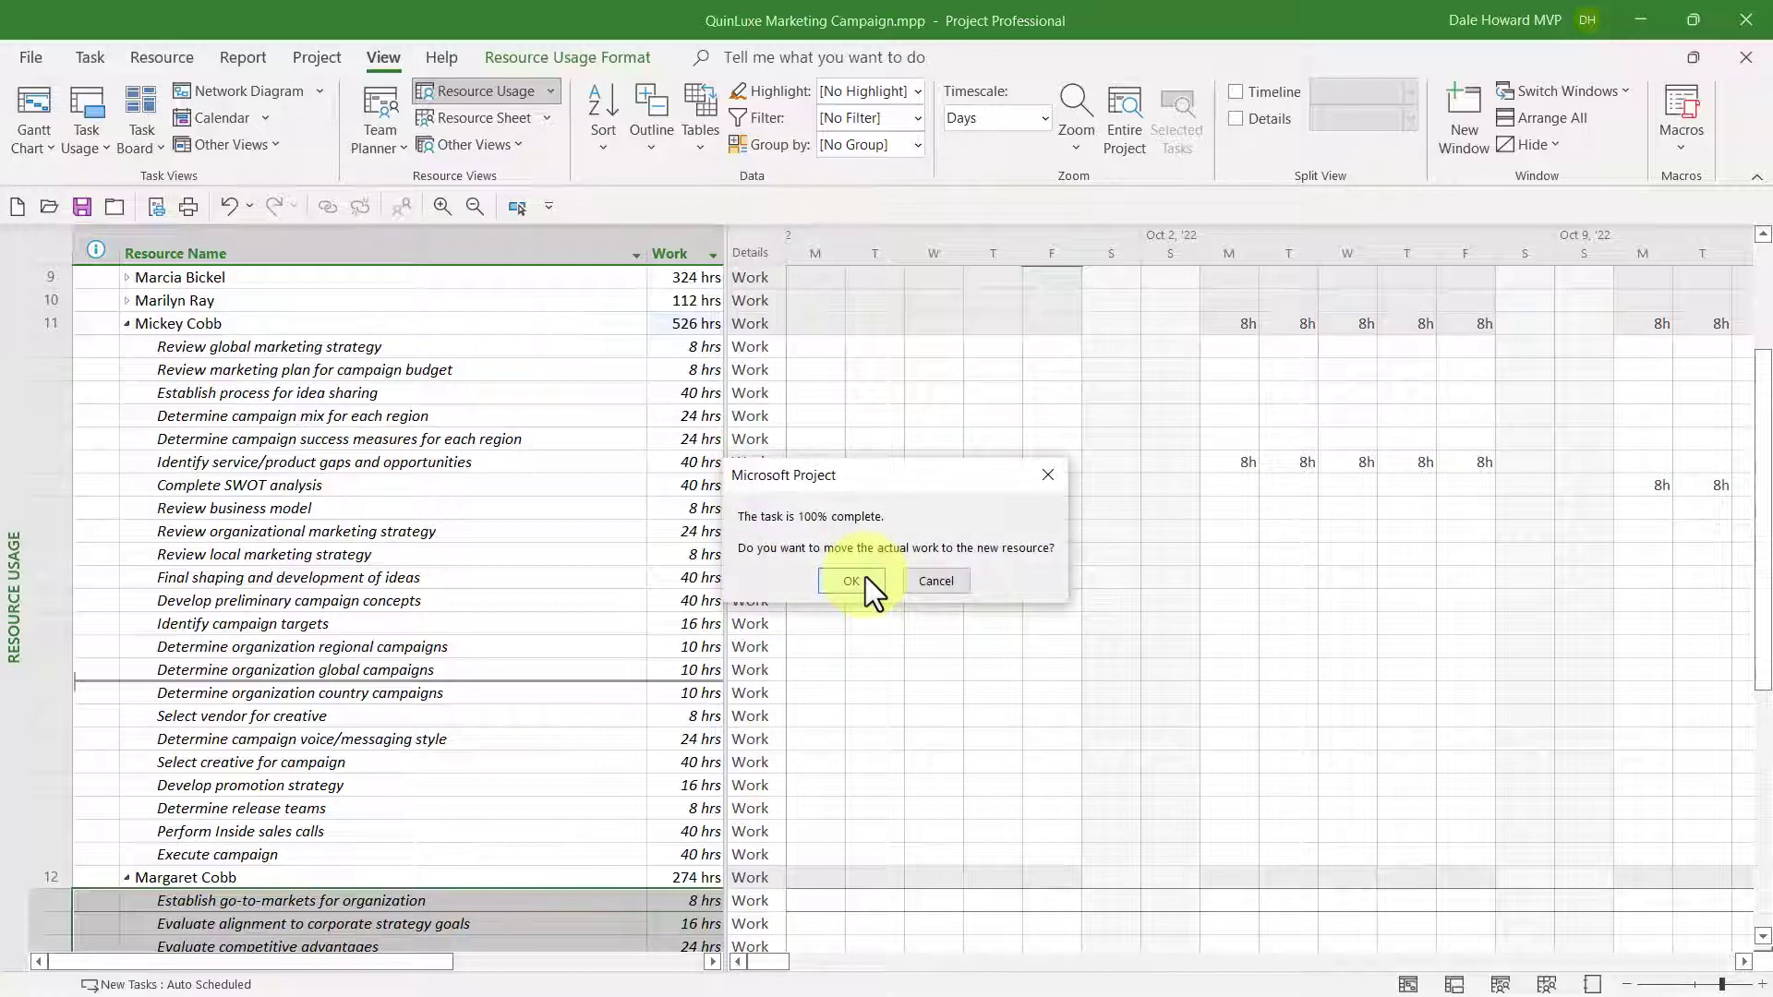
left_click(851, 580)
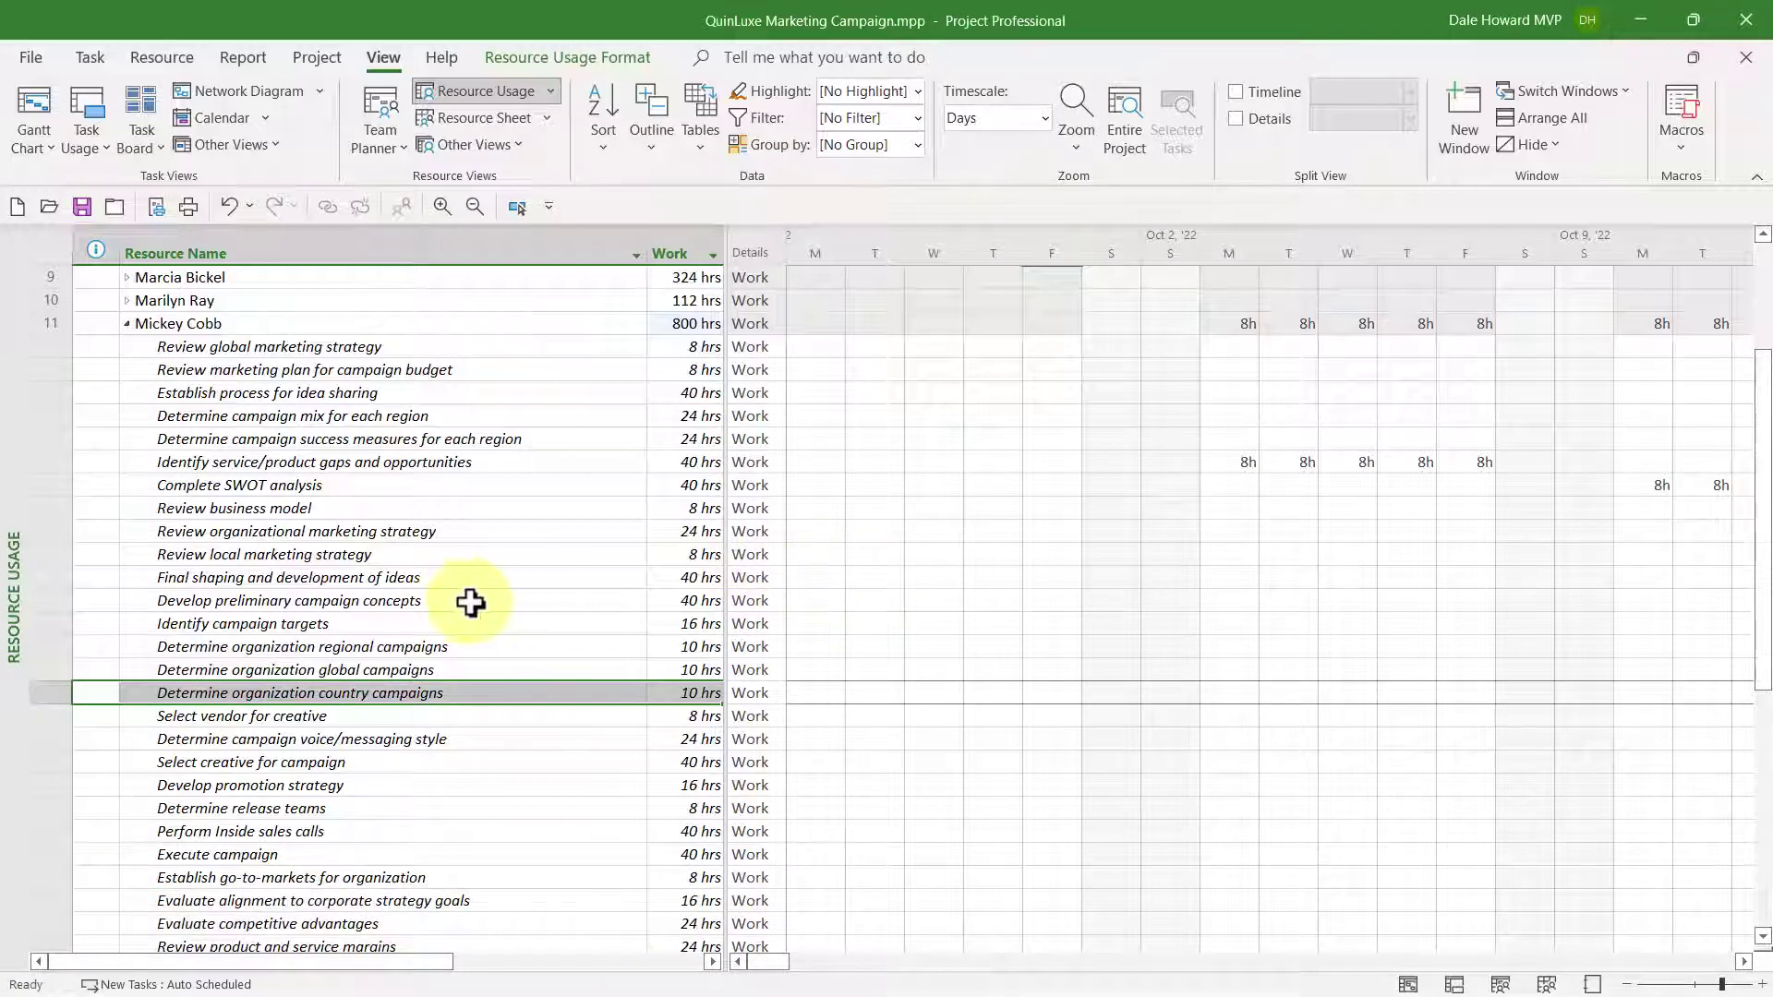
left_click(429, 602)
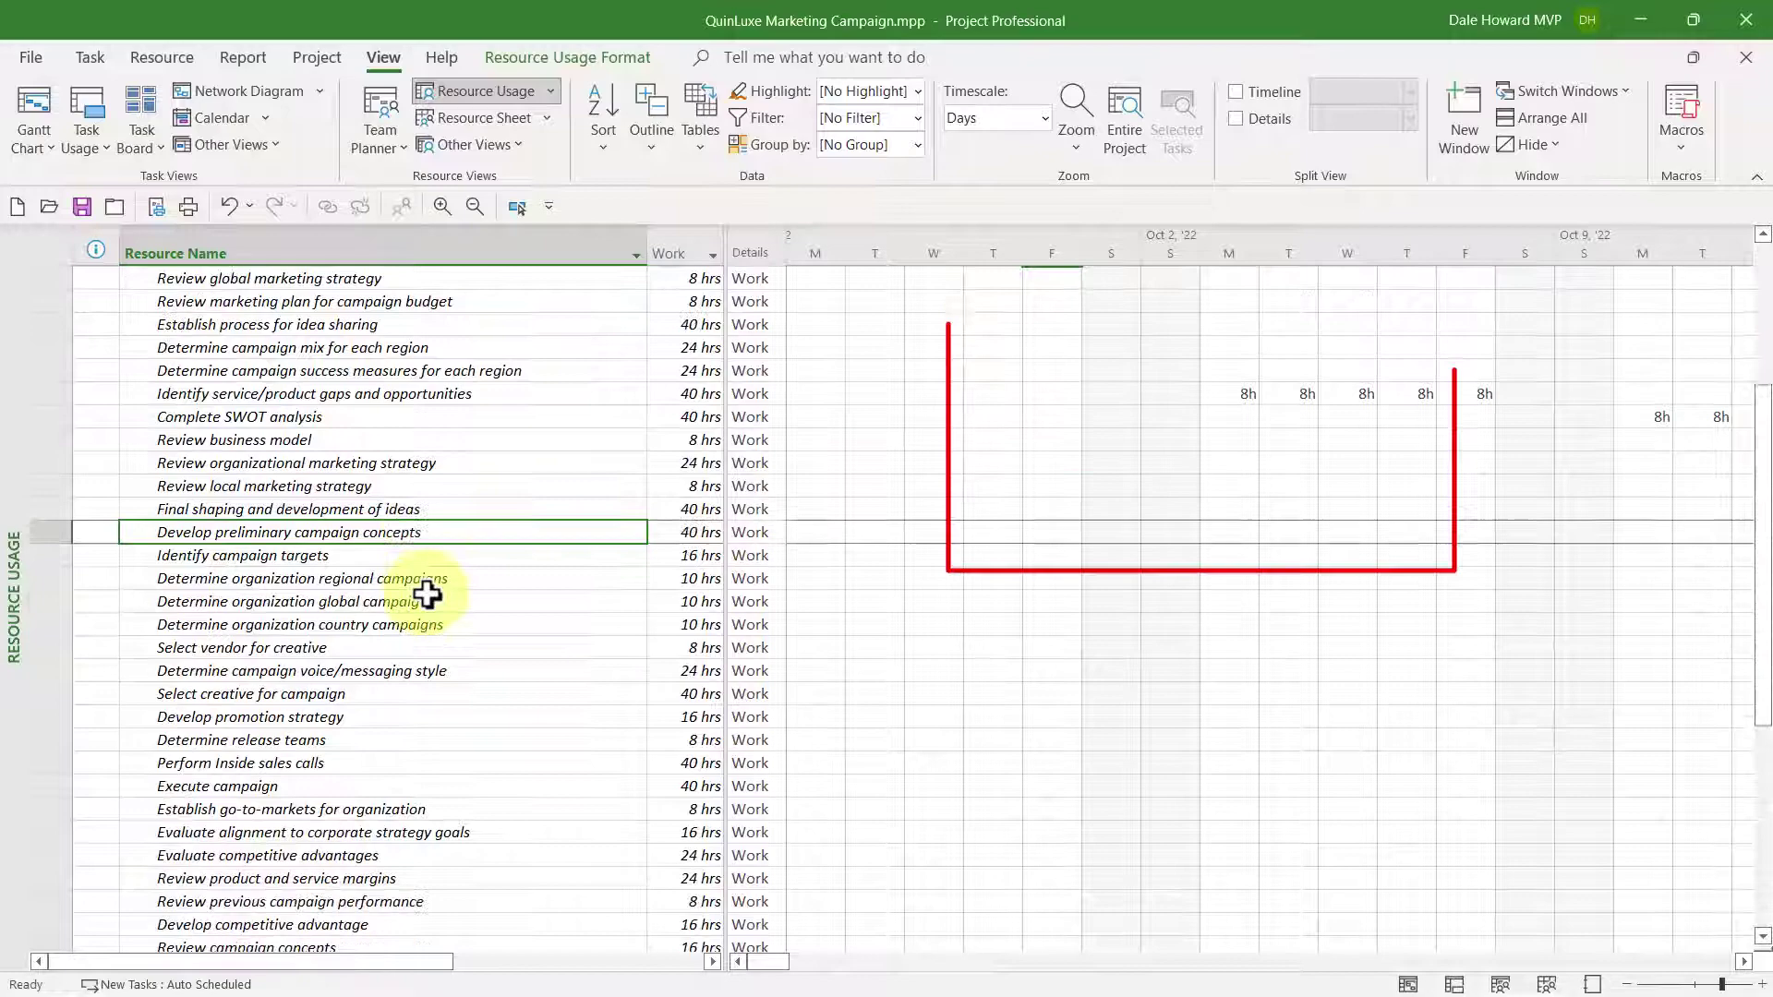
scroll(426, 593, "down", 3)
scroll(428, 593, "down", 3)
scroll(426, 593, "down", 3)
scroll(428, 594, "down", 2)
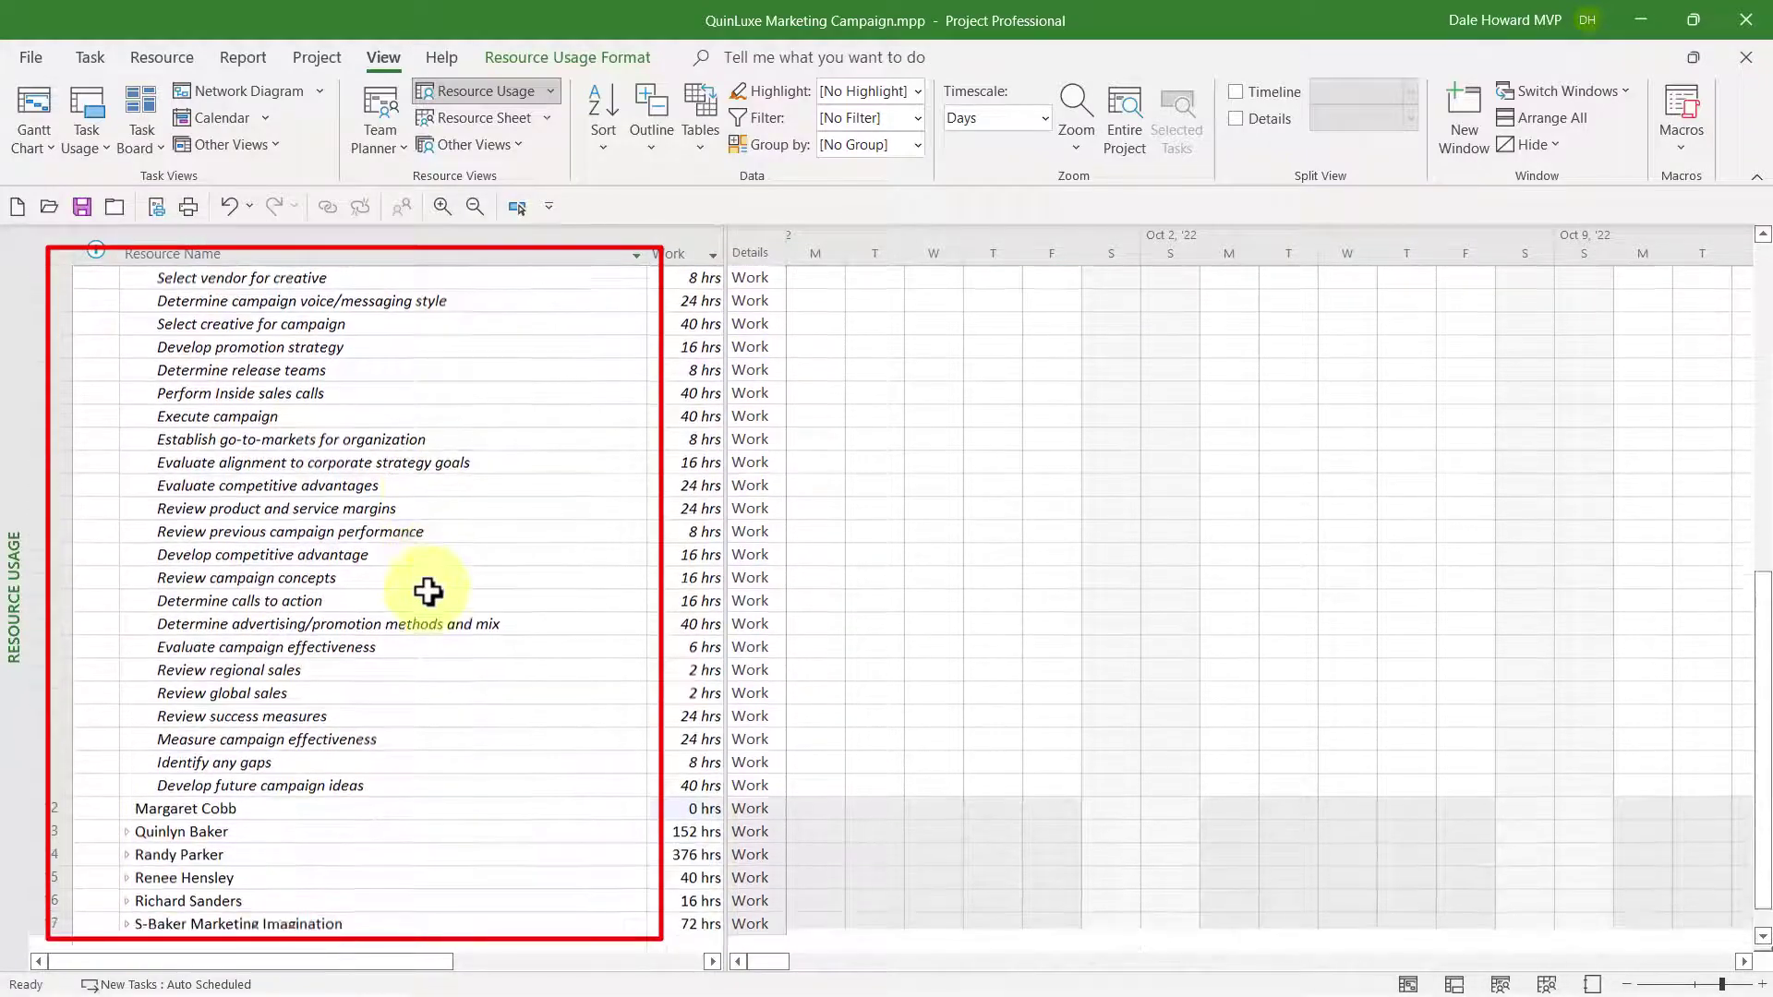
scroll(428, 594, "down", 1)
left_click(357, 762)
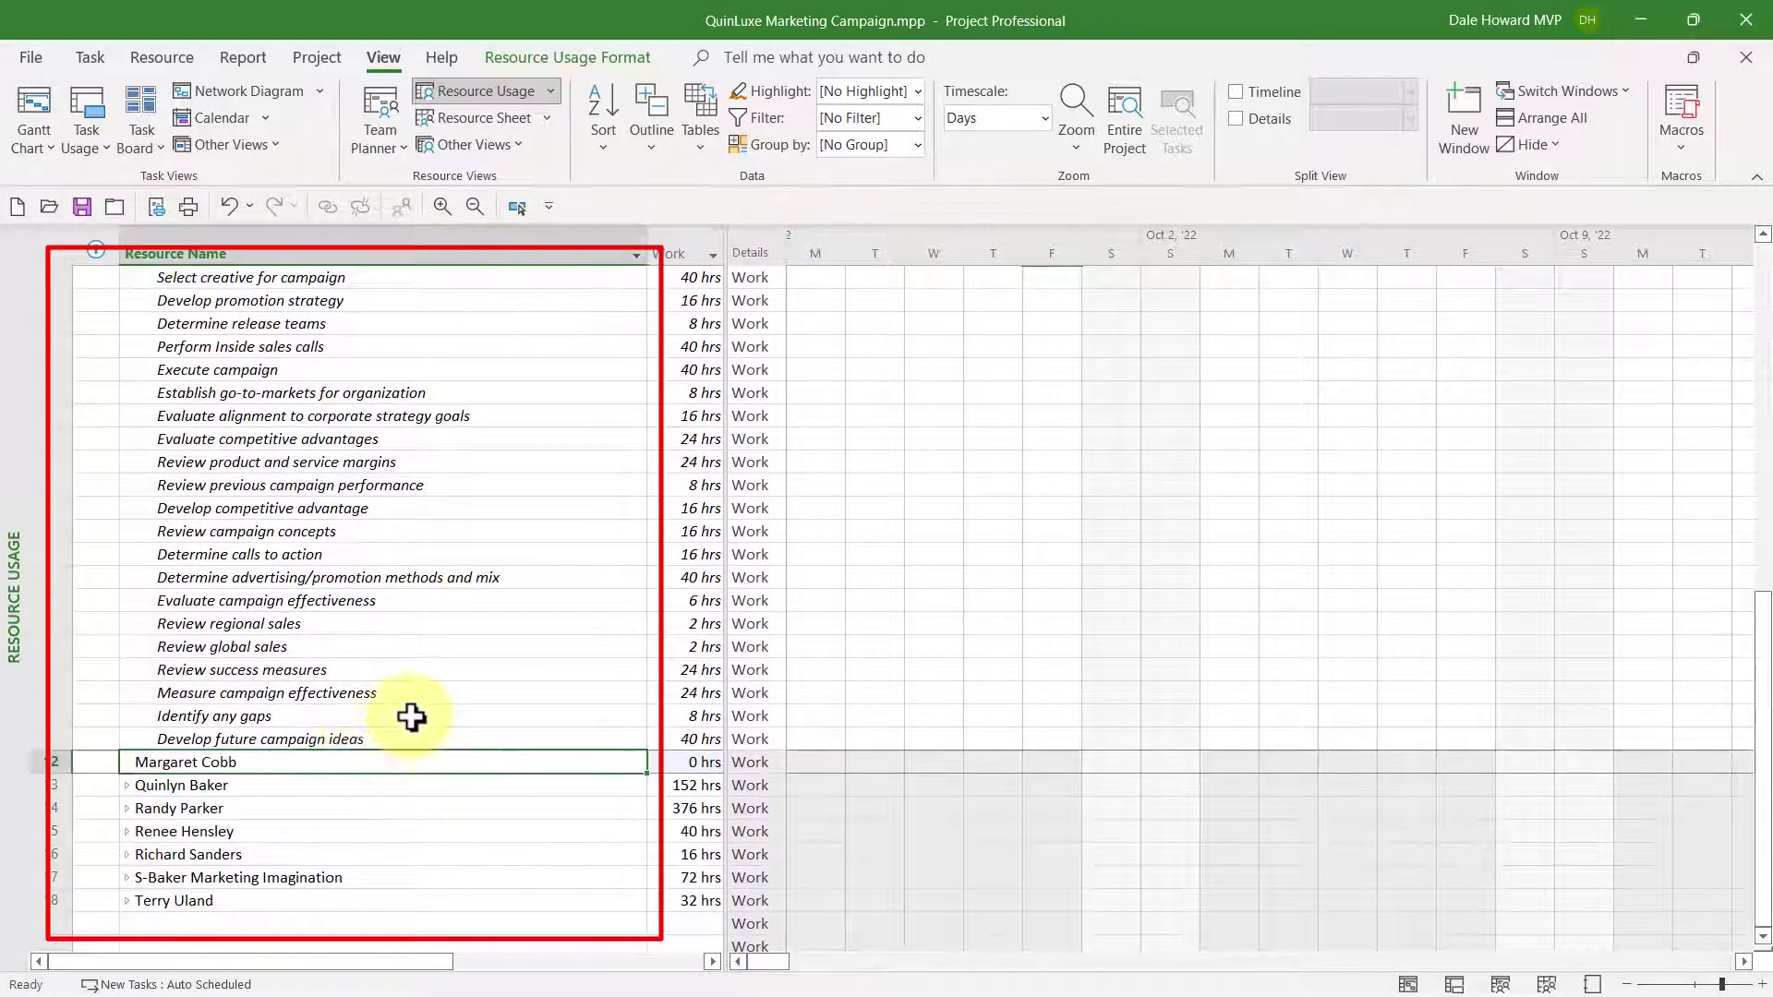
scroll(412, 716, "up", 2)
scroll(411, 716, "up", 4)
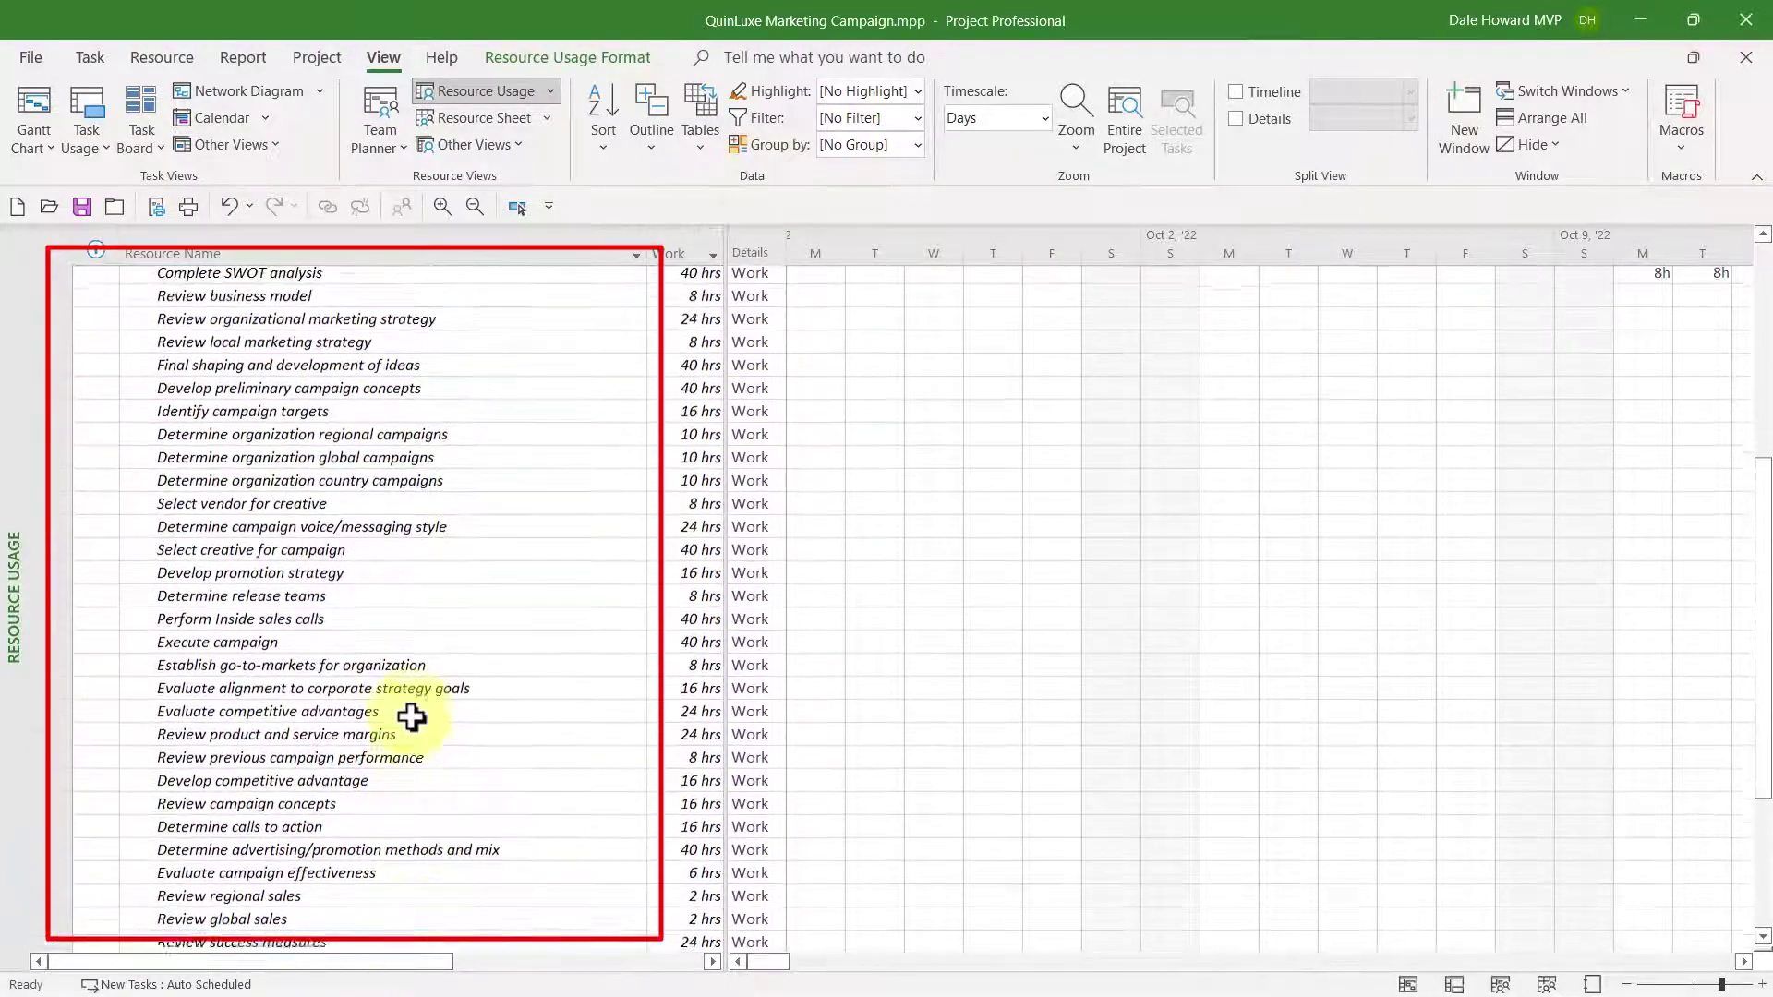
scroll(412, 717, "up", 4)
scroll(411, 716, "up", 3)
scroll(411, 717, "up", 4)
scroll(412, 716, "up", 3)
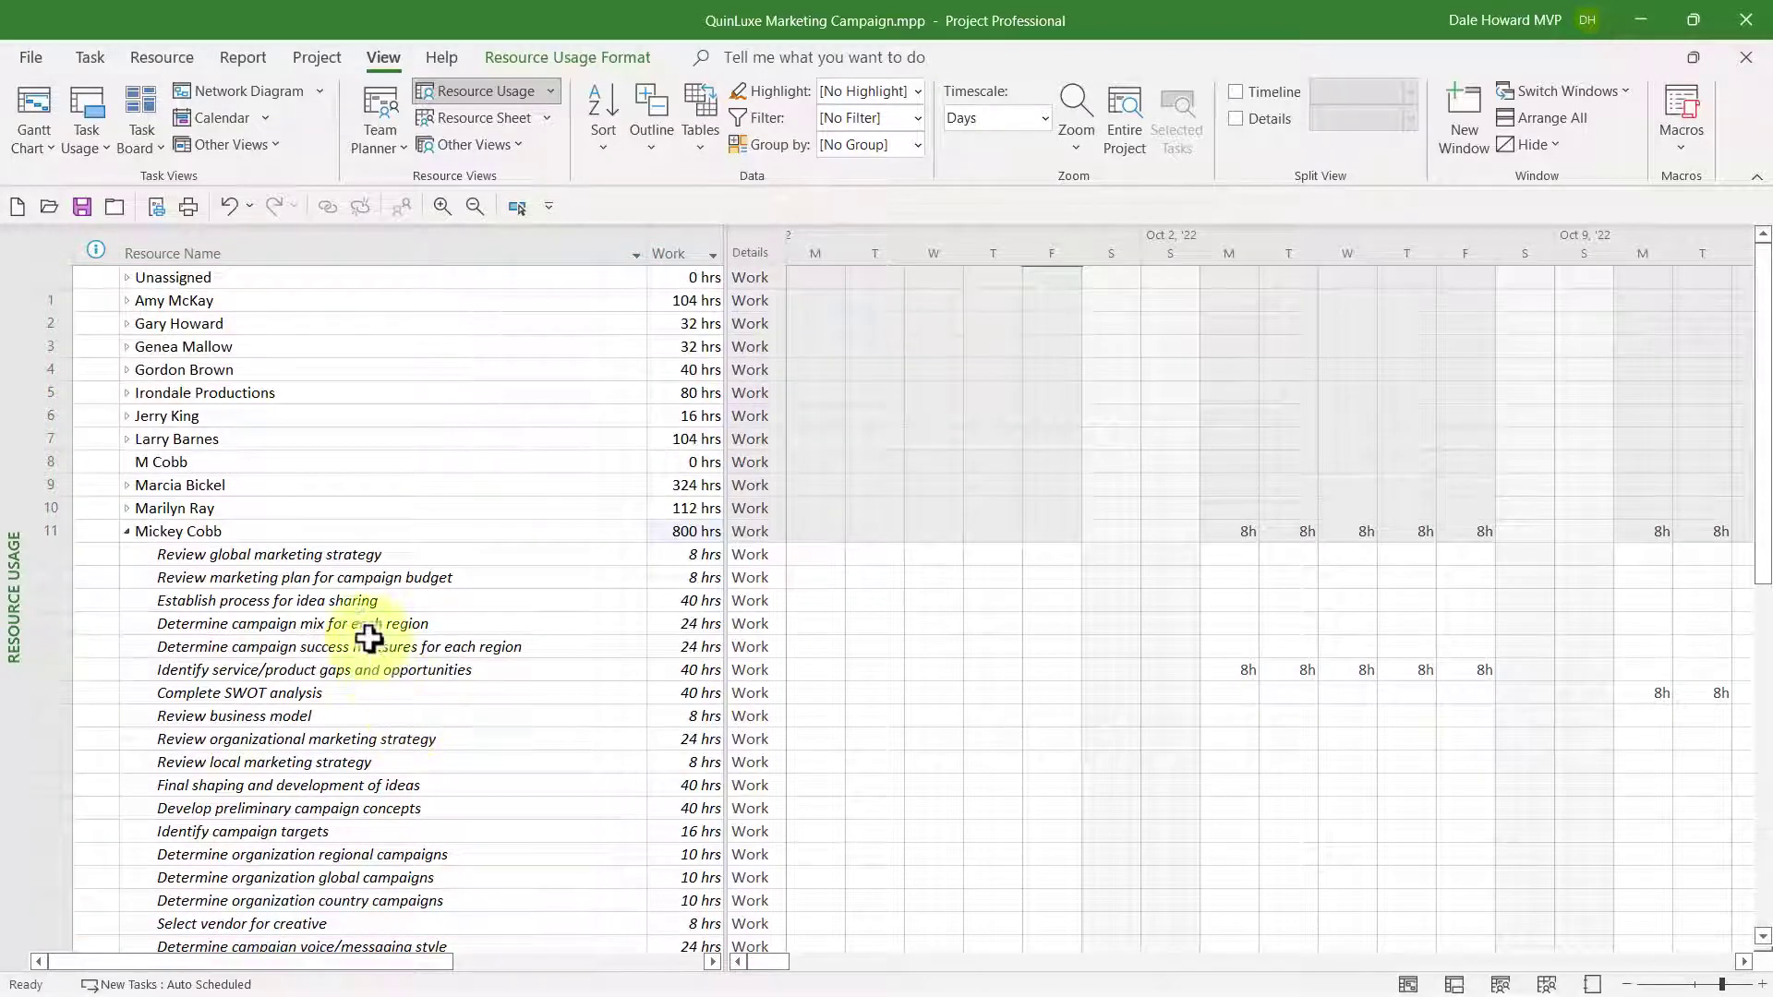
left_click(299, 459)
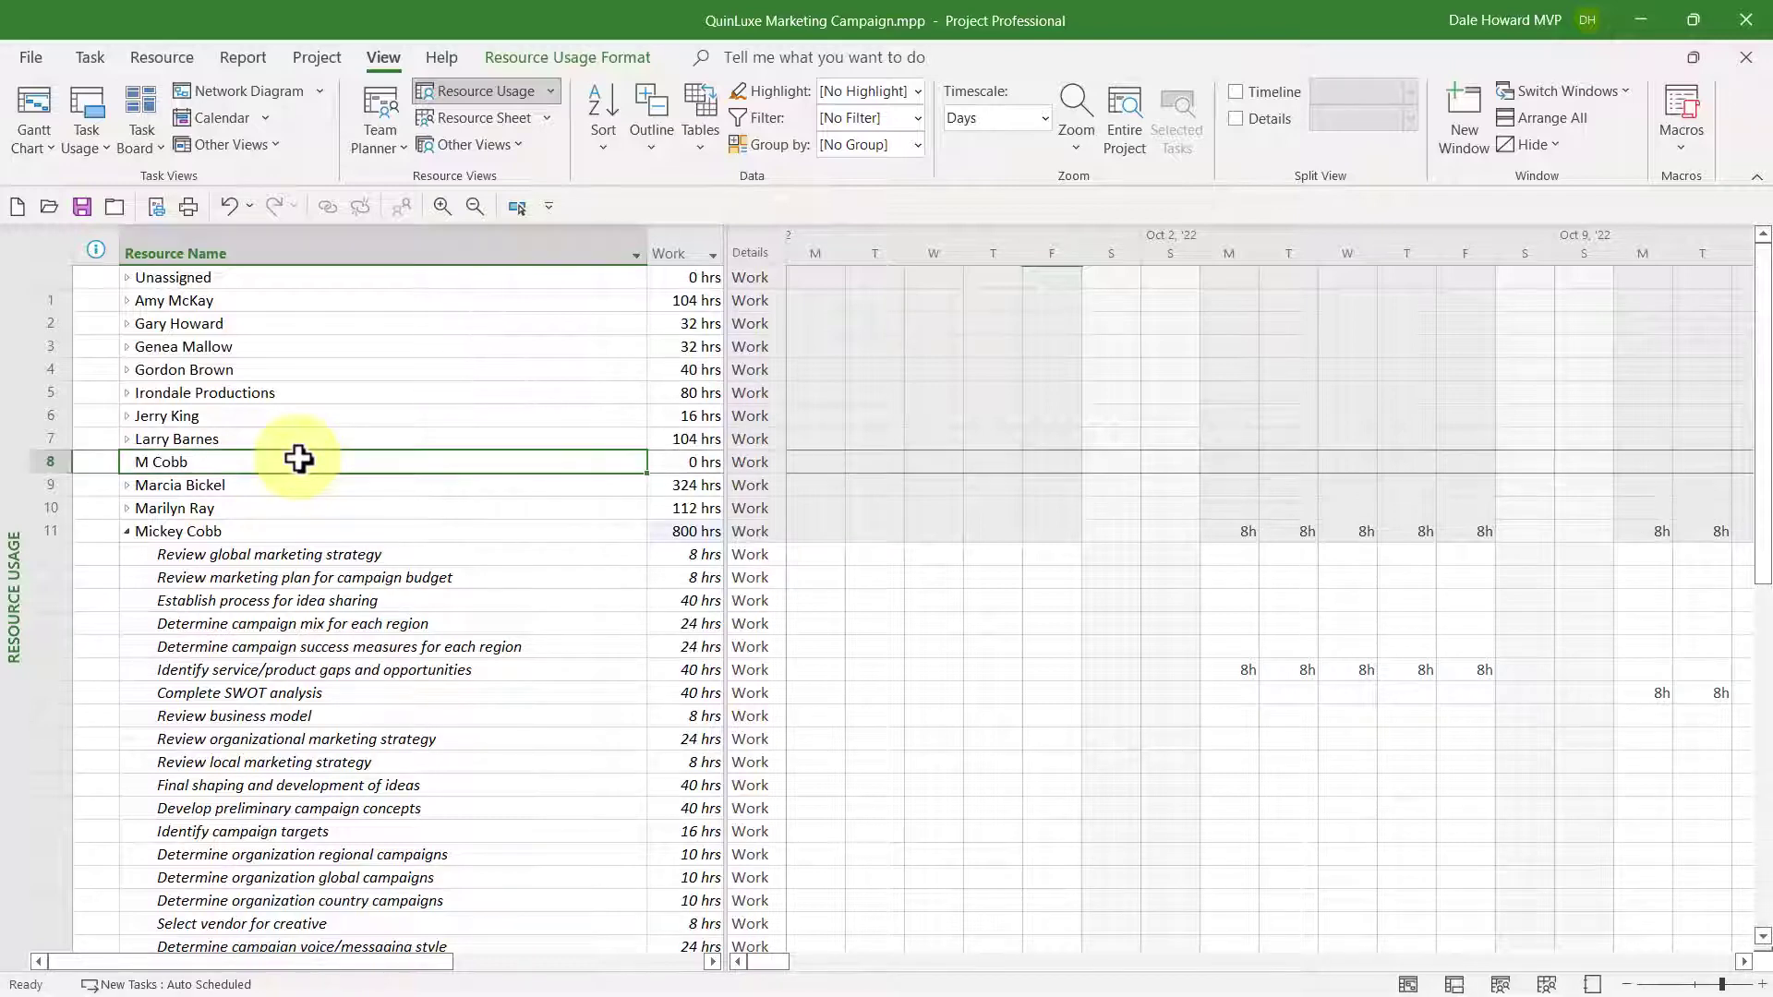
right_click(300, 459)
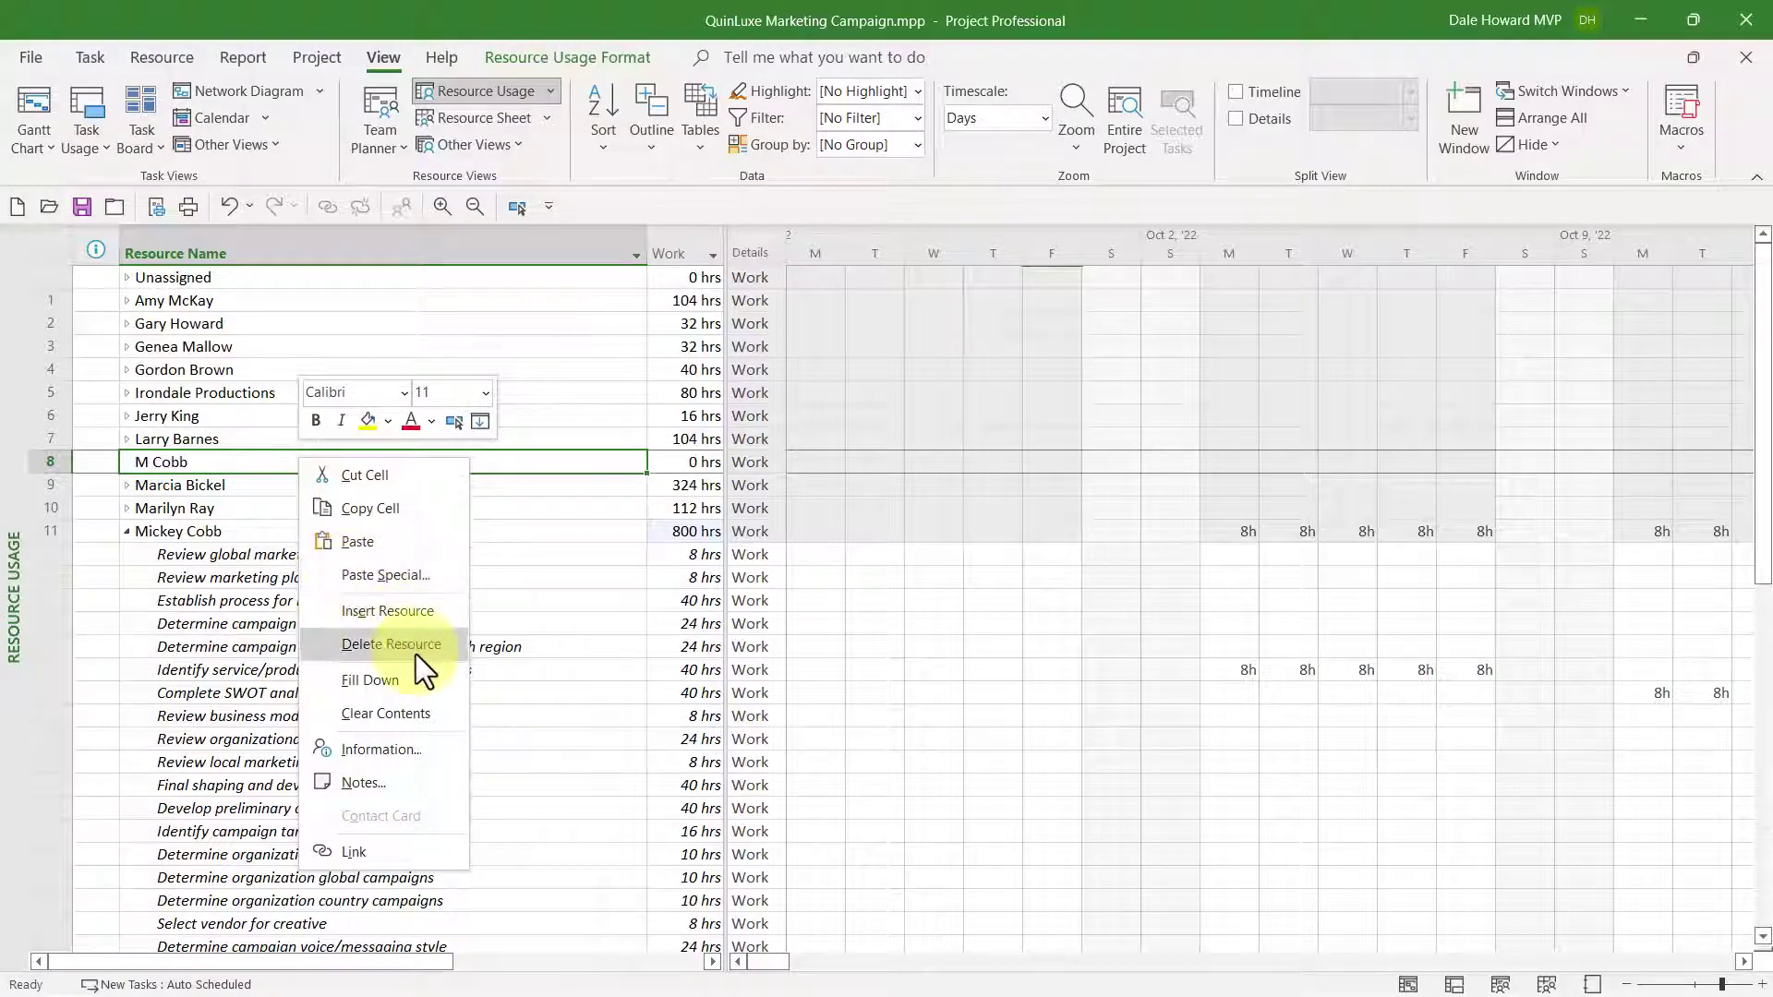
left_click(390, 647)
scroll(317, 640, "down", 4)
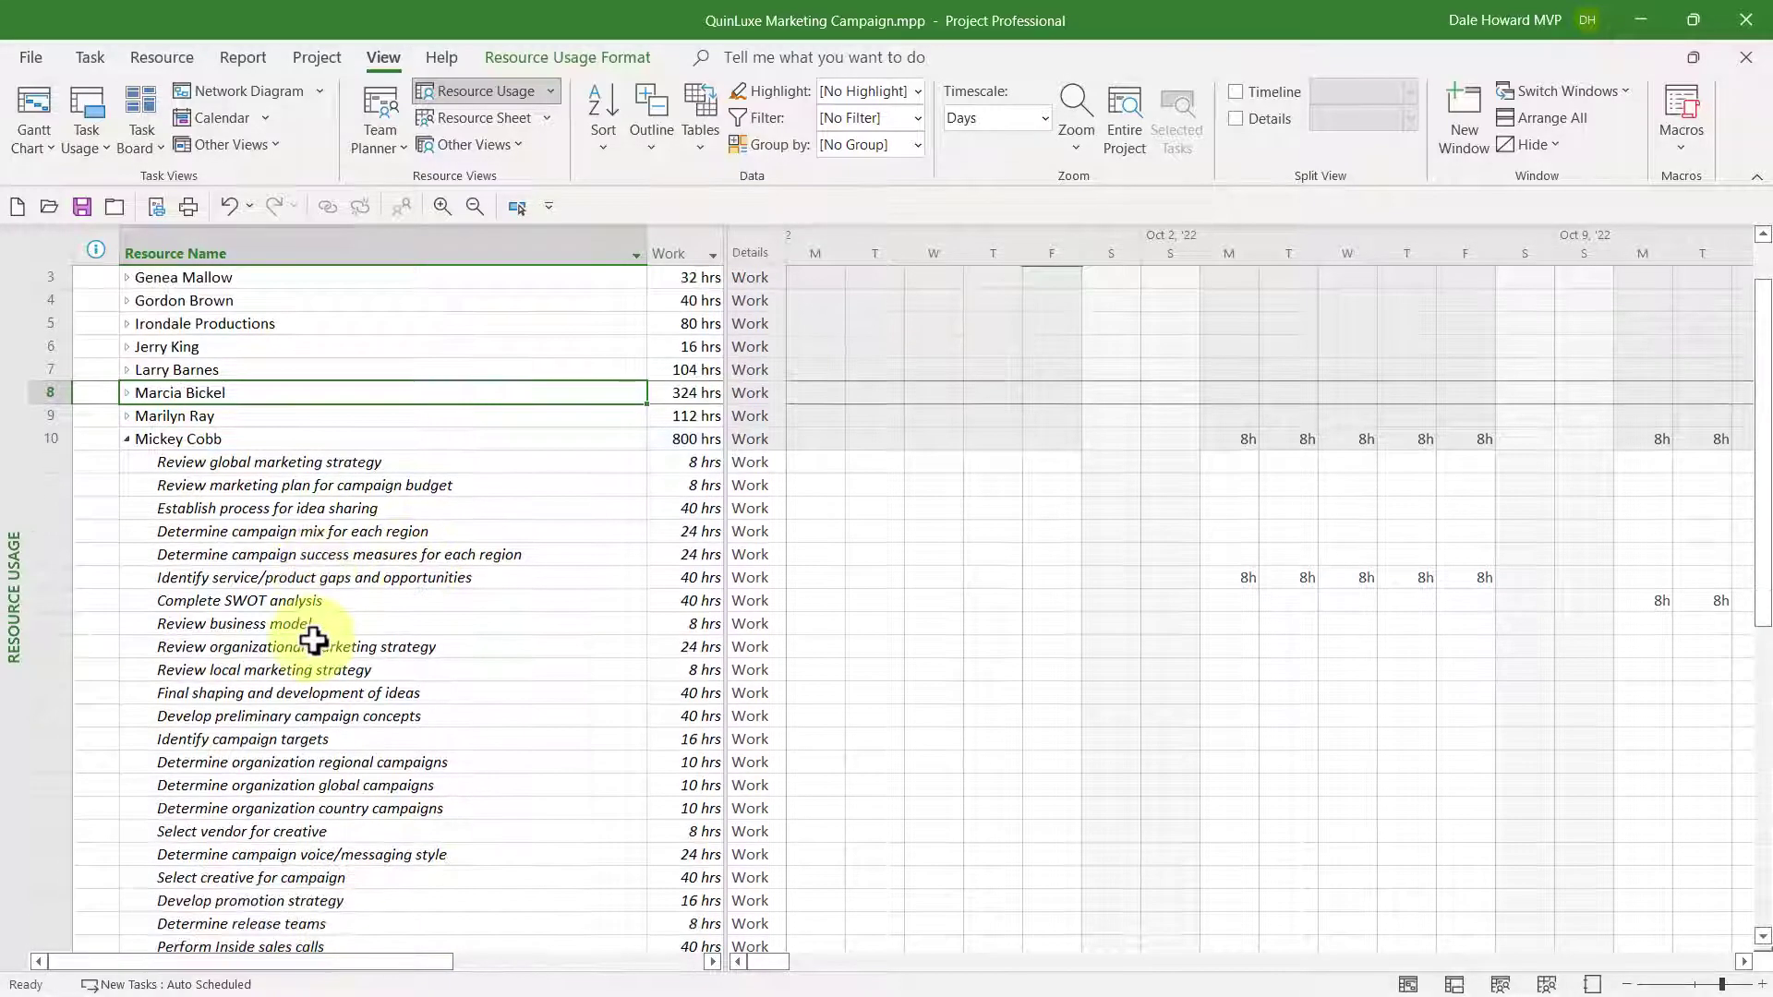
scroll(317, 640, "down", 6)
scroll(315, 640, "down", 4)
scroll(316, 640, "down", 3)
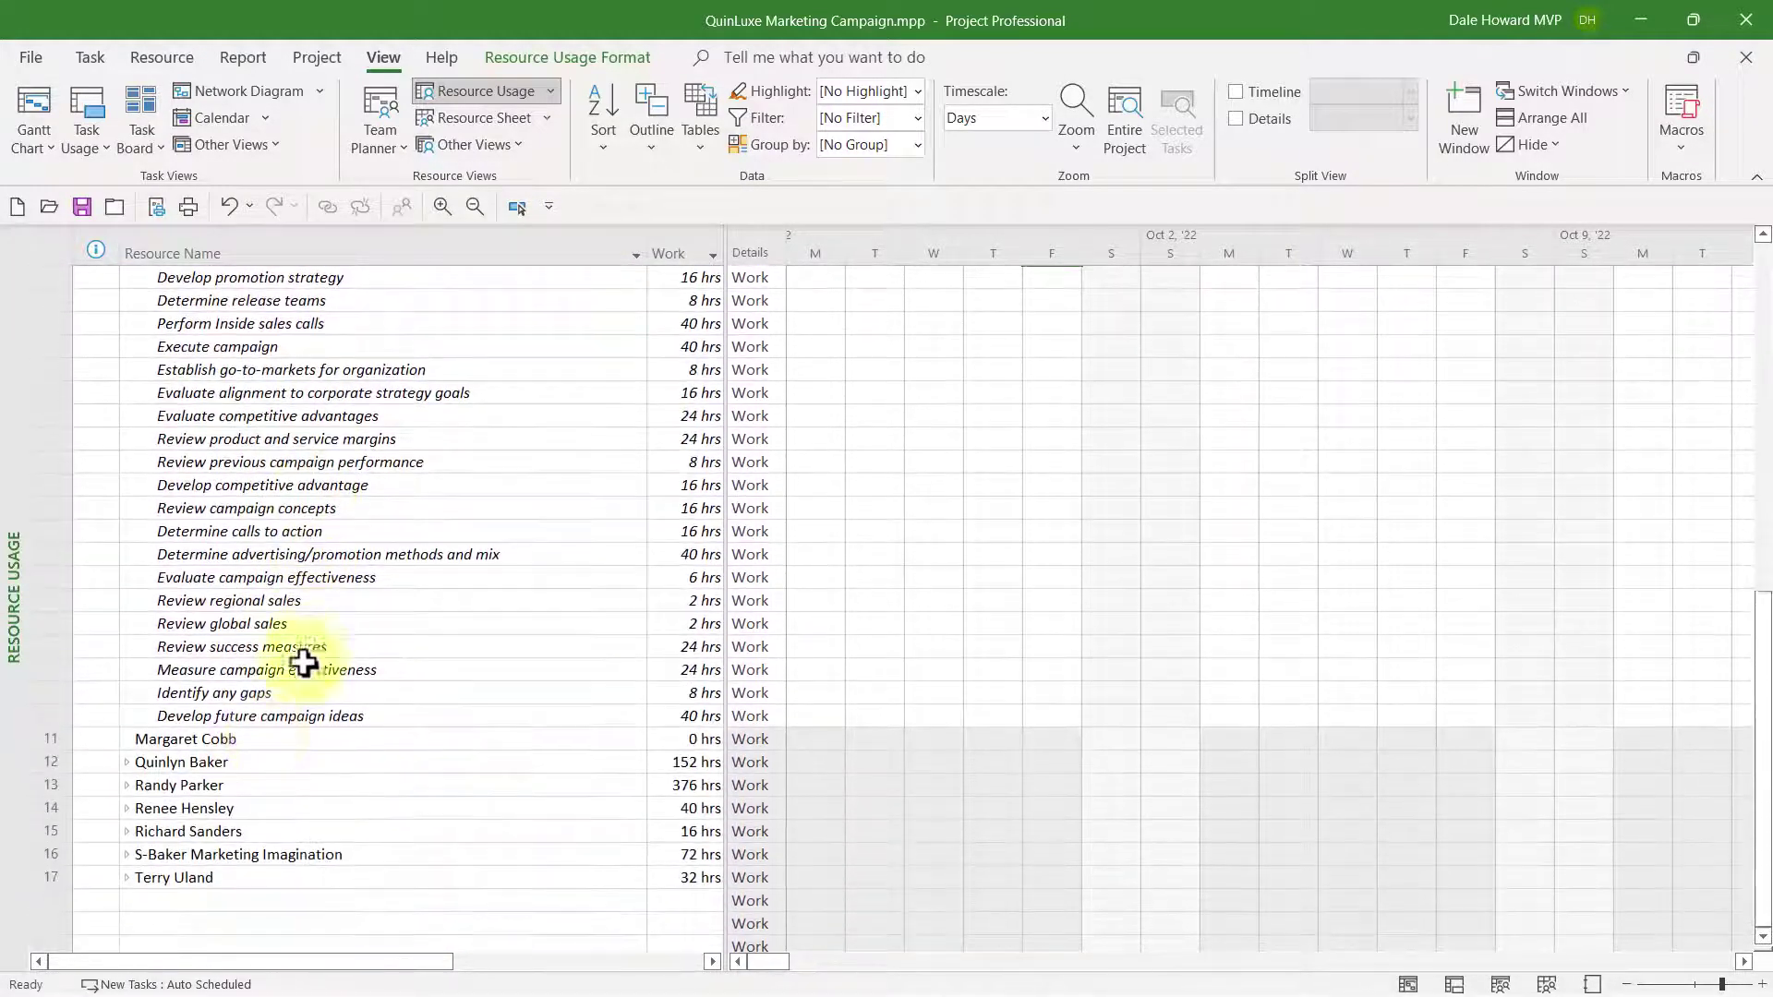
right_click(253, 739)
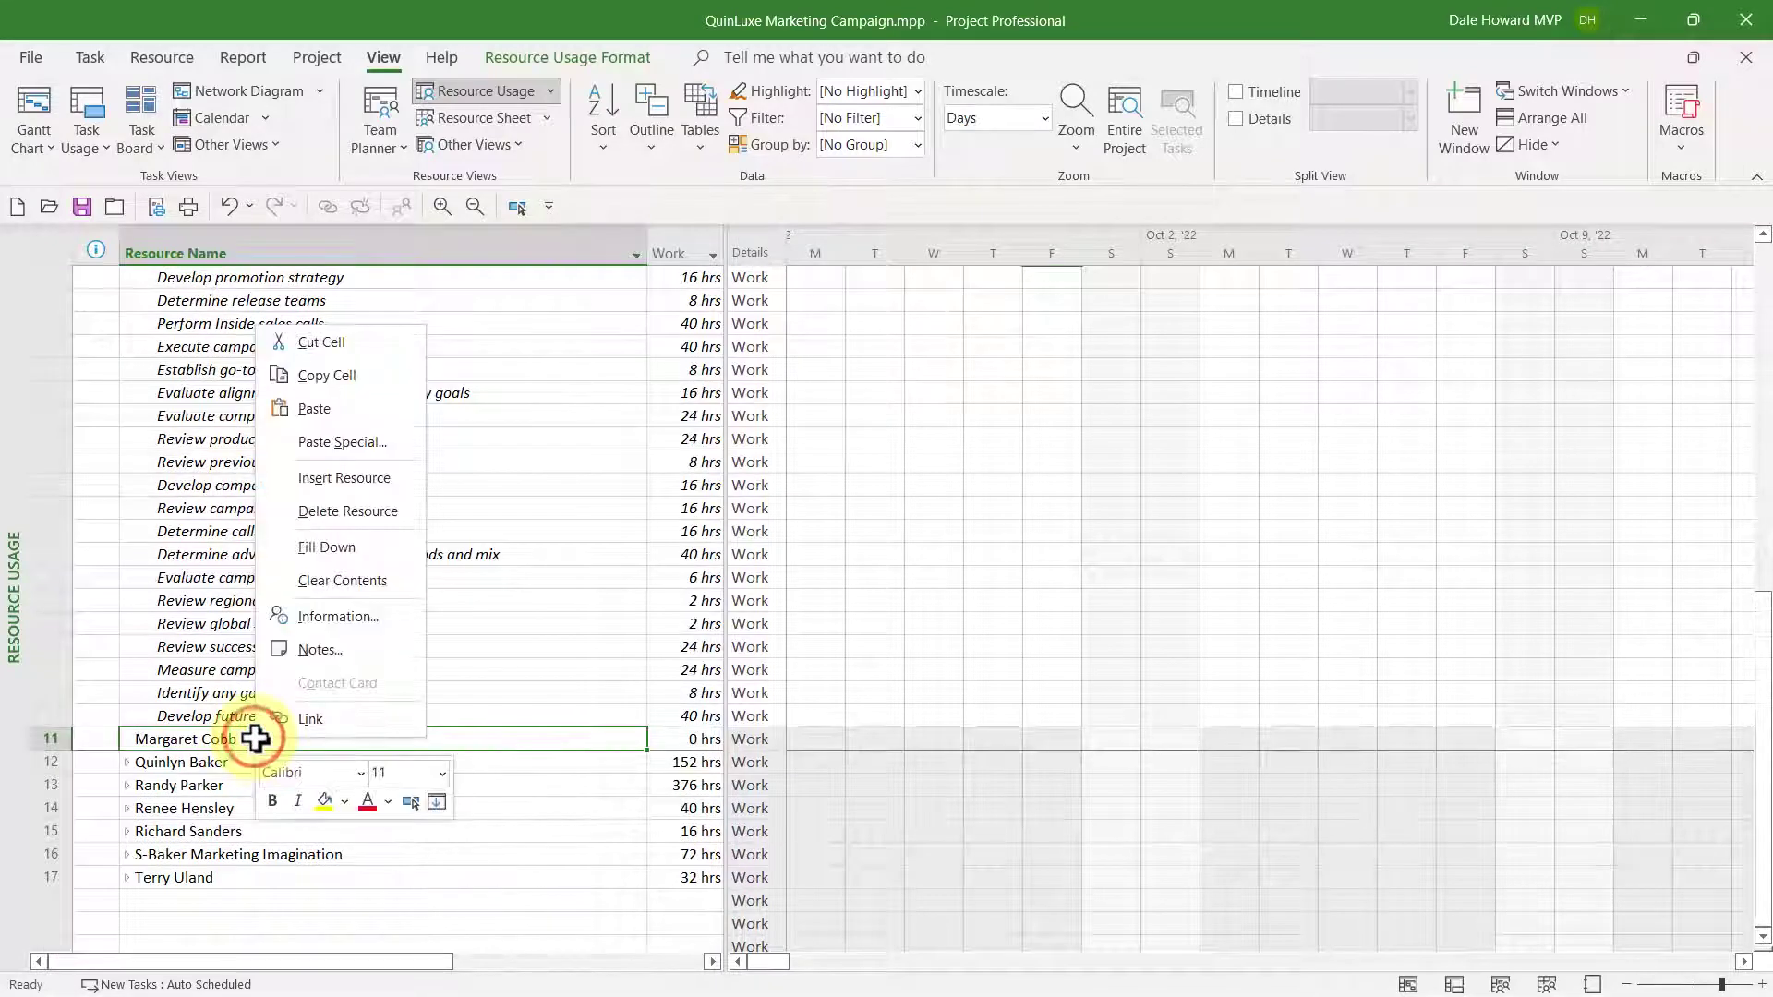
left_click(362, 514)
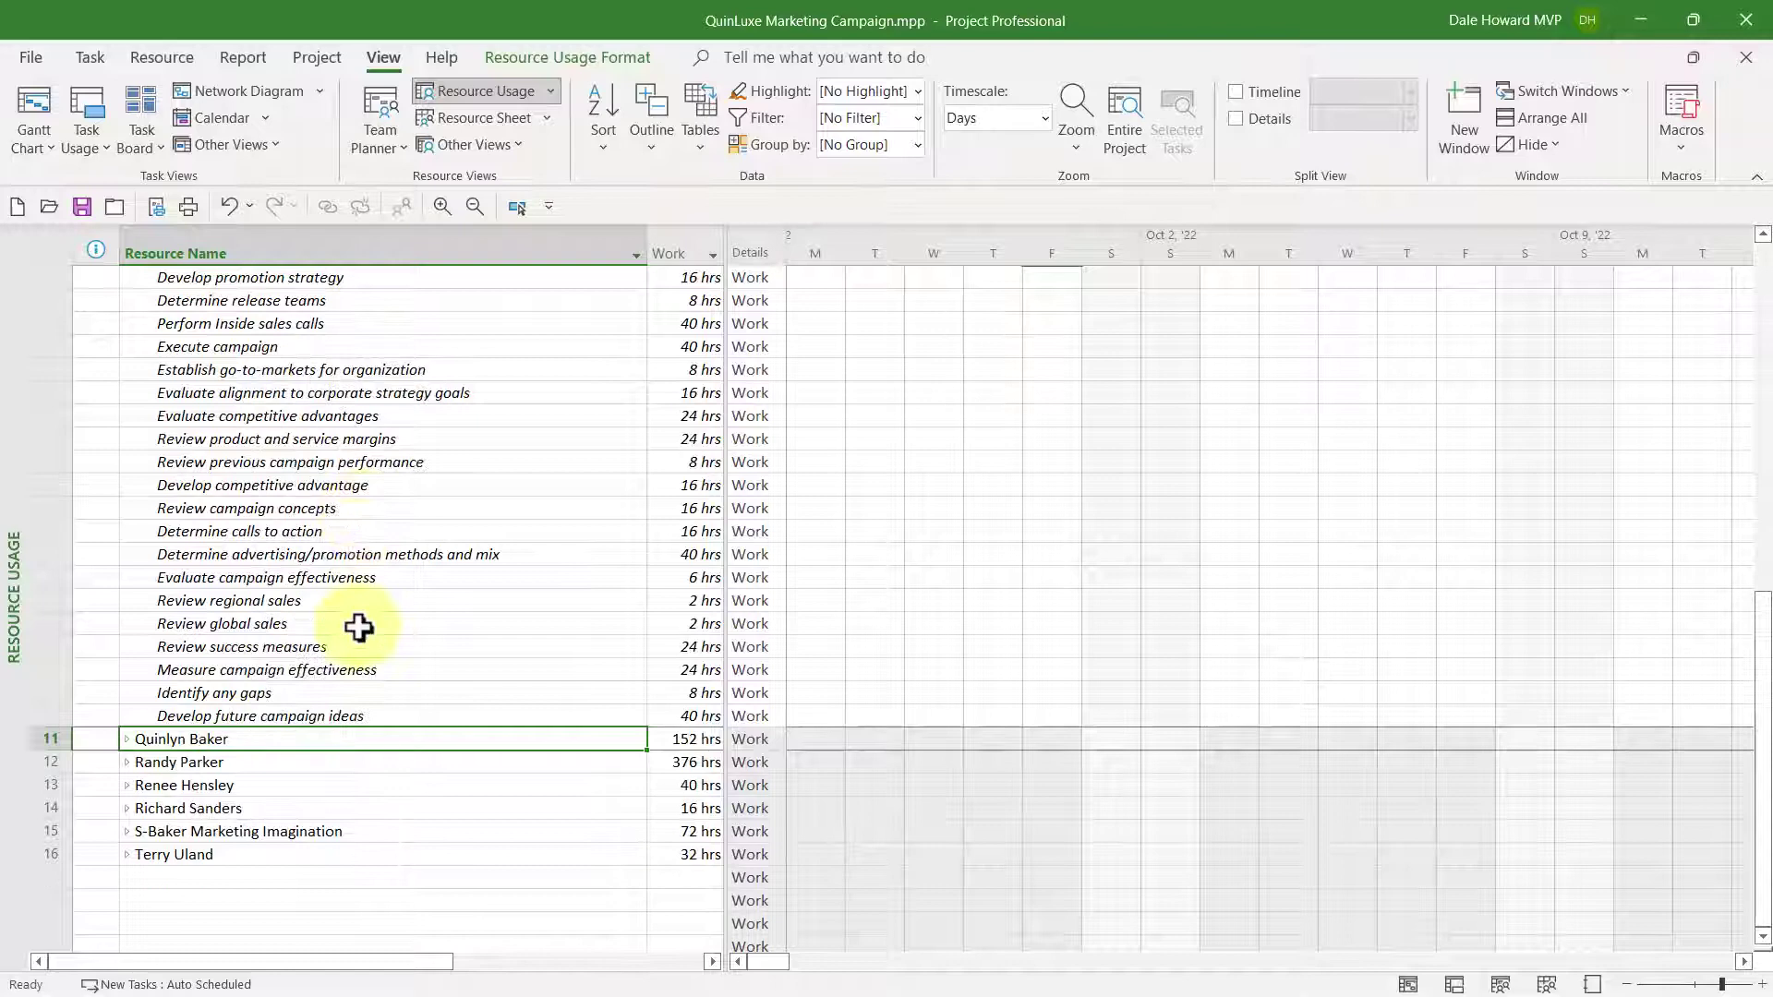
scroll(359, 629, "up", 5)
scroll(358, 629, "up", 5)
scroll(357, 629, "up", 5)
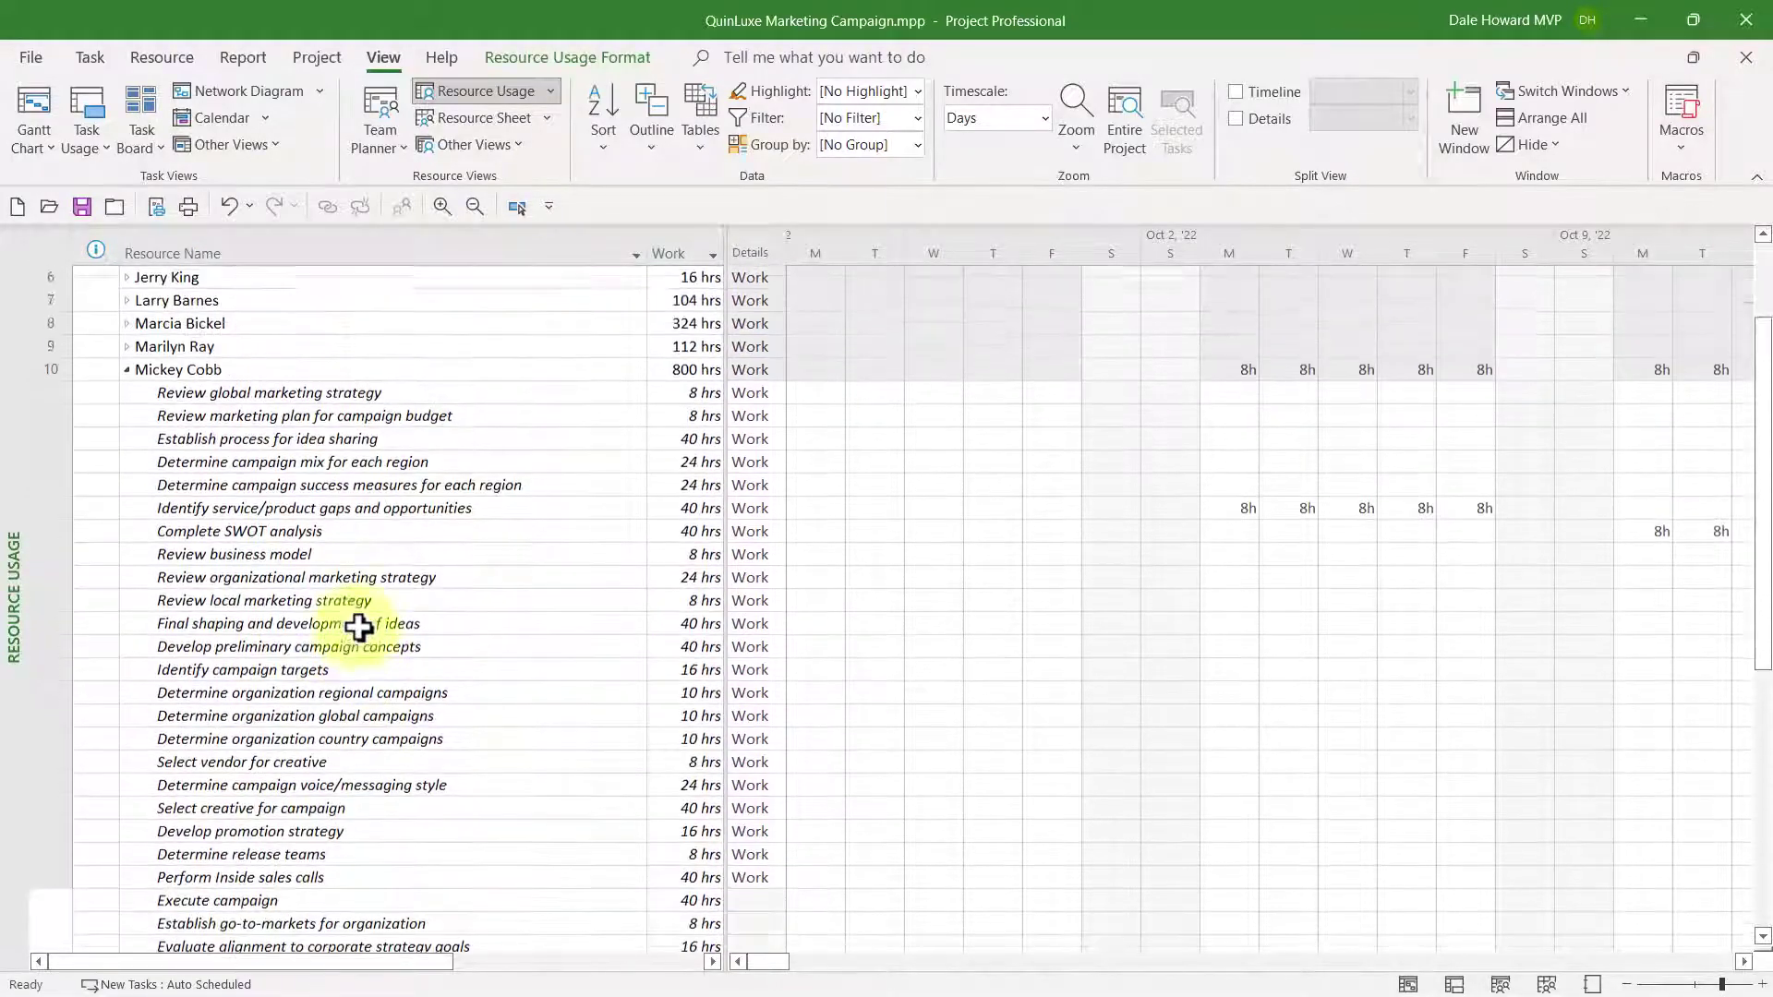
scroll(357, 629, "up", 3)
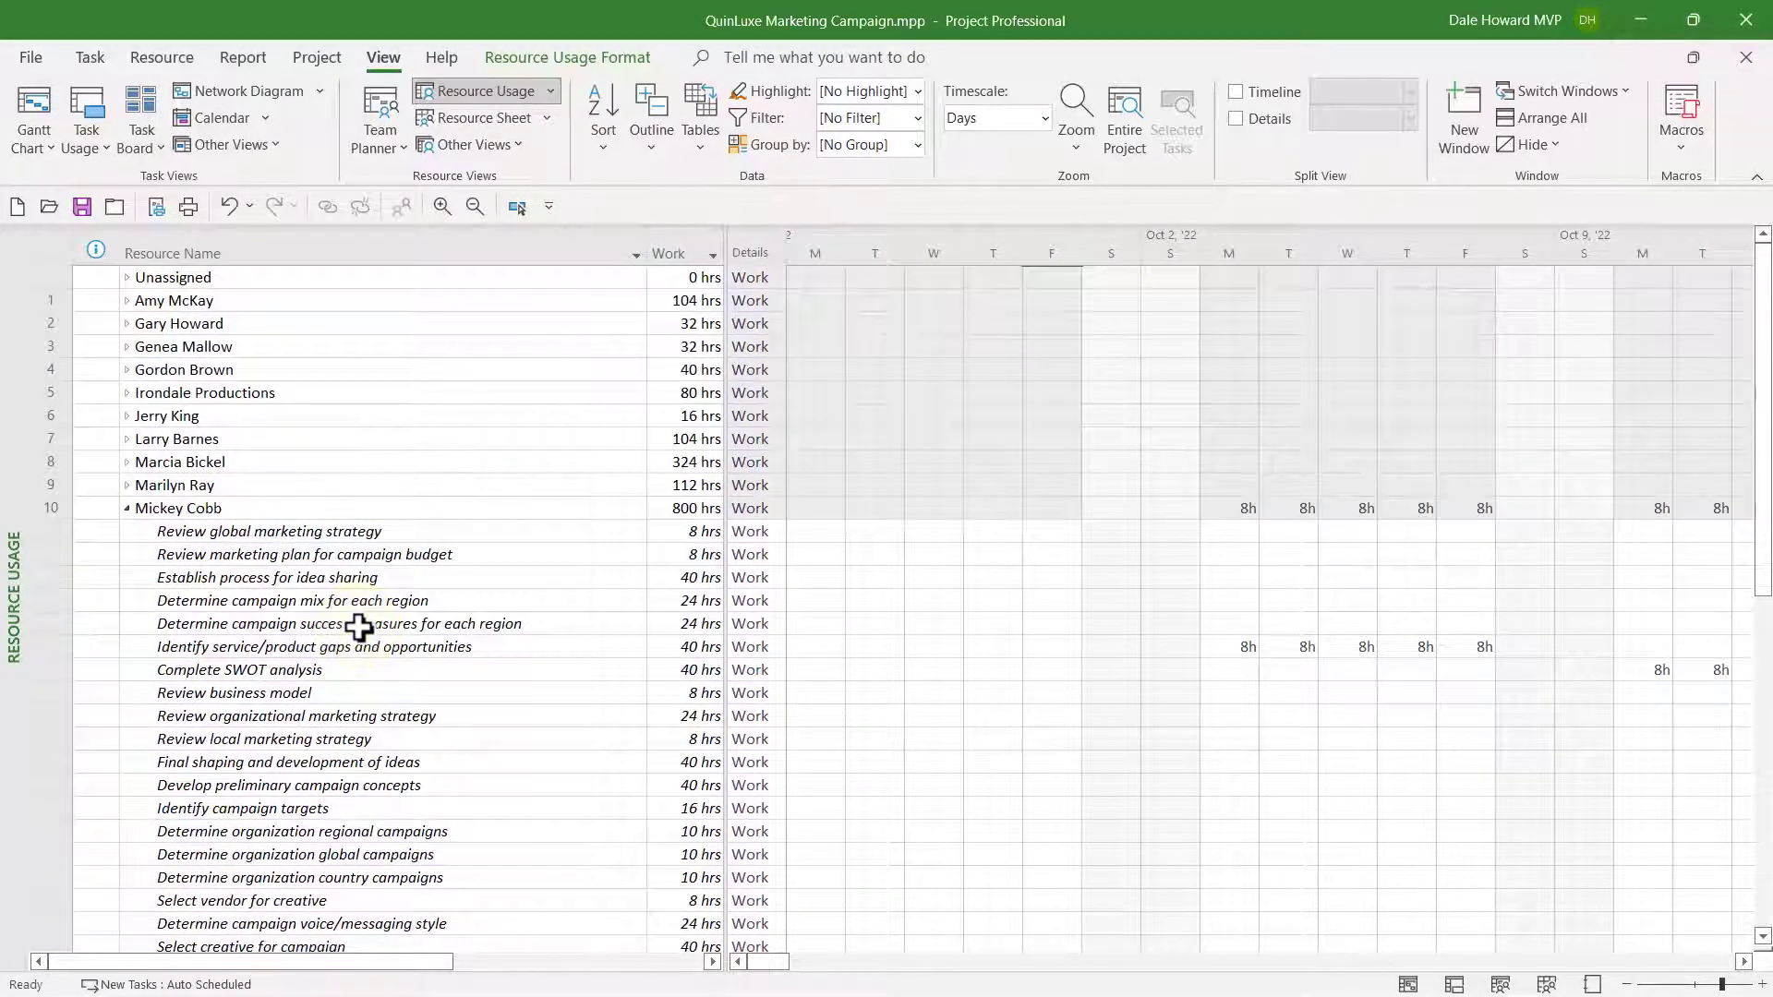